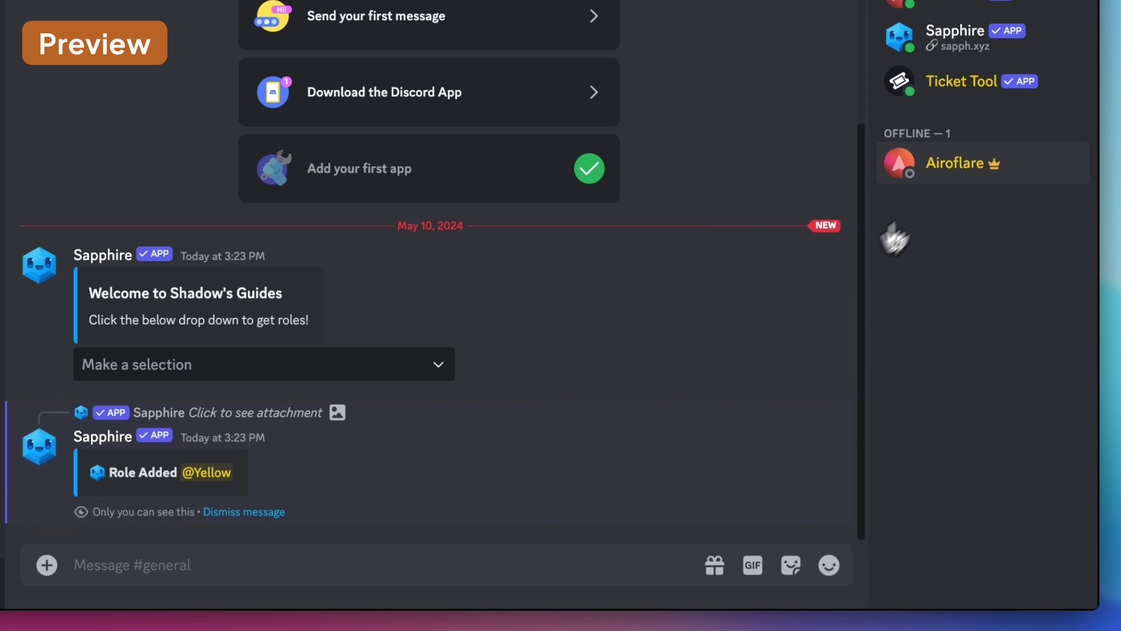
Check the roles on the offline member's profile and dismiss the bot's role-added message.
{"action": "left_click", "coordinate": [958, 175]}
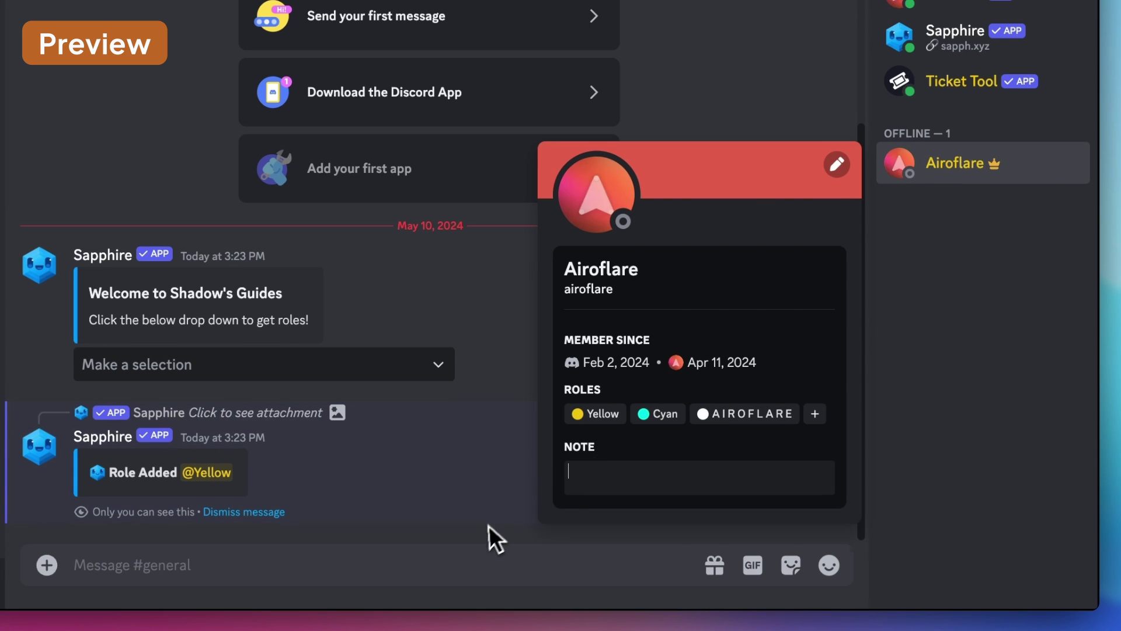
{"action": "left_click", "coordinate": [474, 543]}
{"action": "left_click", "coordinate": [278, 513]}
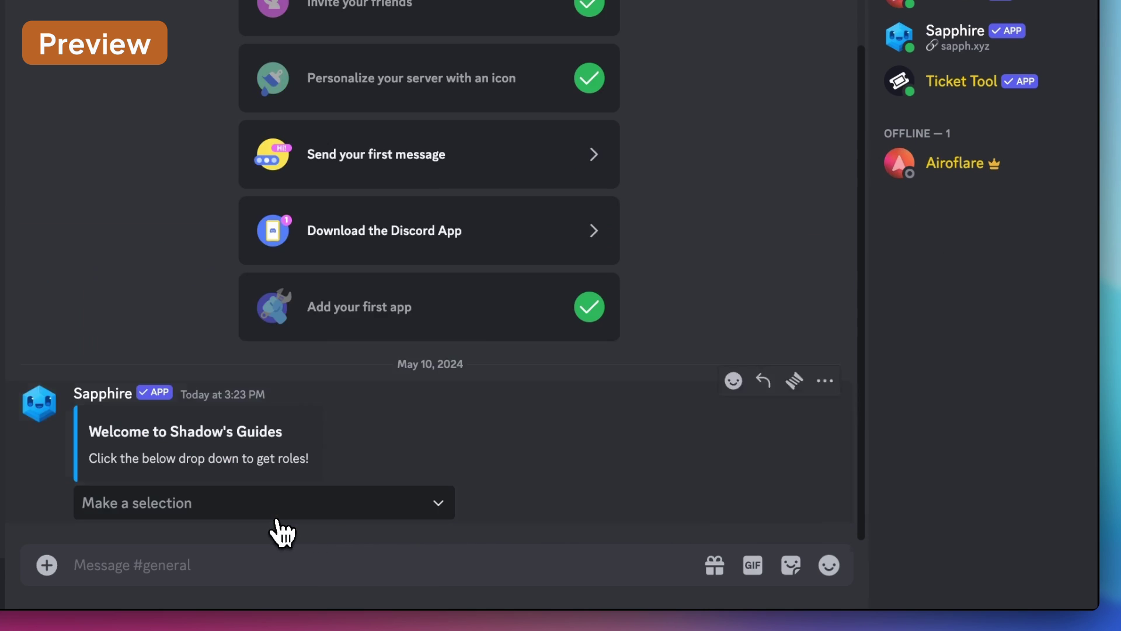
Remove the Yellow role through the welcome message's dropdown, check the offline member's profile roles, and dismiss the bot's reply.
{"action": "left_click", "coordinate": [324, 509]}
{"action": "left_click", "coordinate": [186, 537]}
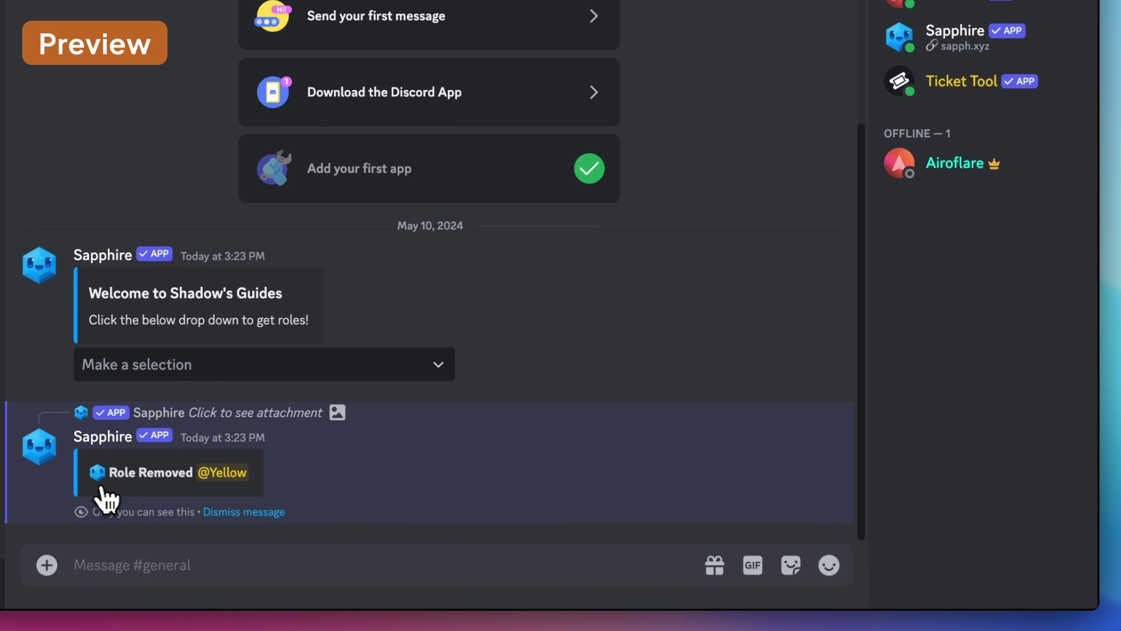
{"action": "left_click", "coordinate": [938, 175]}
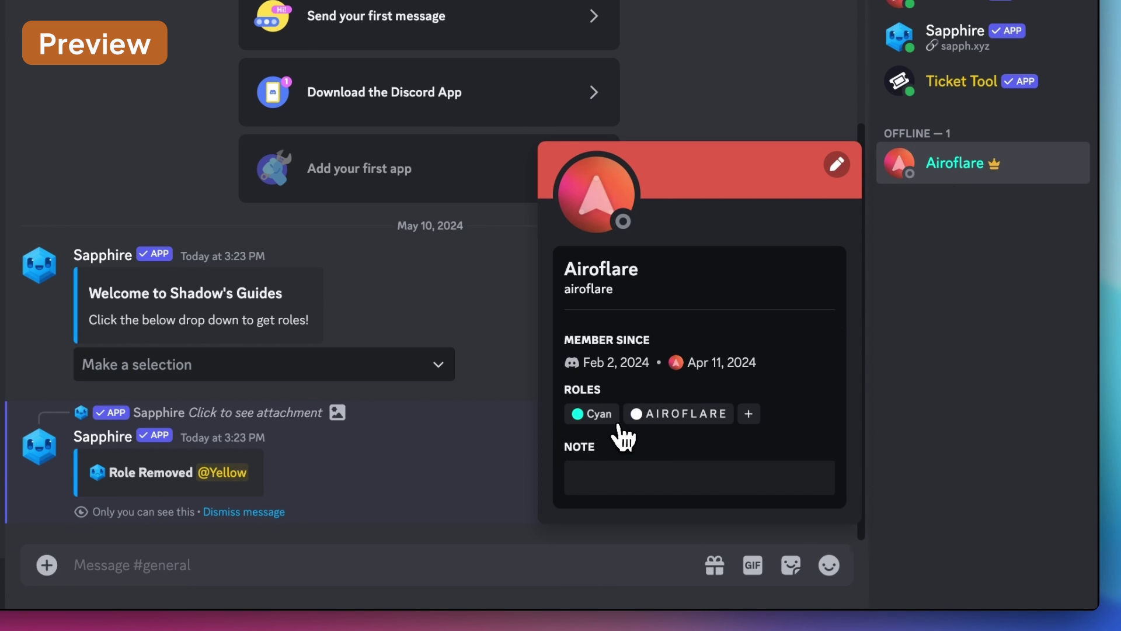
{"action": "left_click", "coordinate": [439, 514]}
{"action": "left_click", "coordinate": [244, 512]}
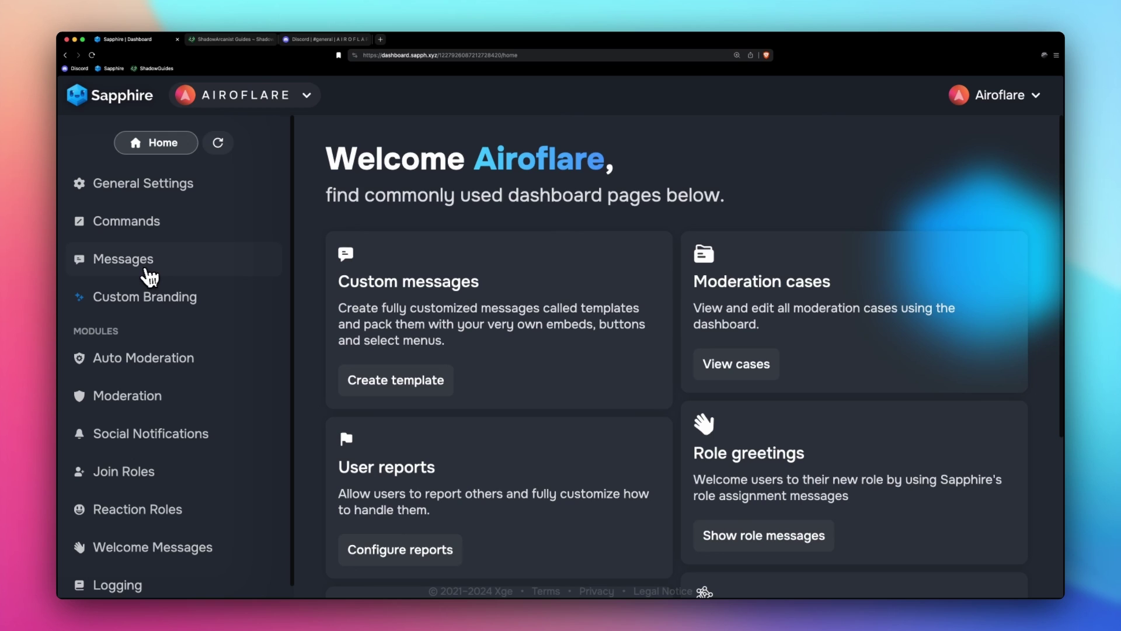
Create a new message template named "main message" in the Sapphire dashboard.
{"action": "left_click", "coordinate": [147, 270]}
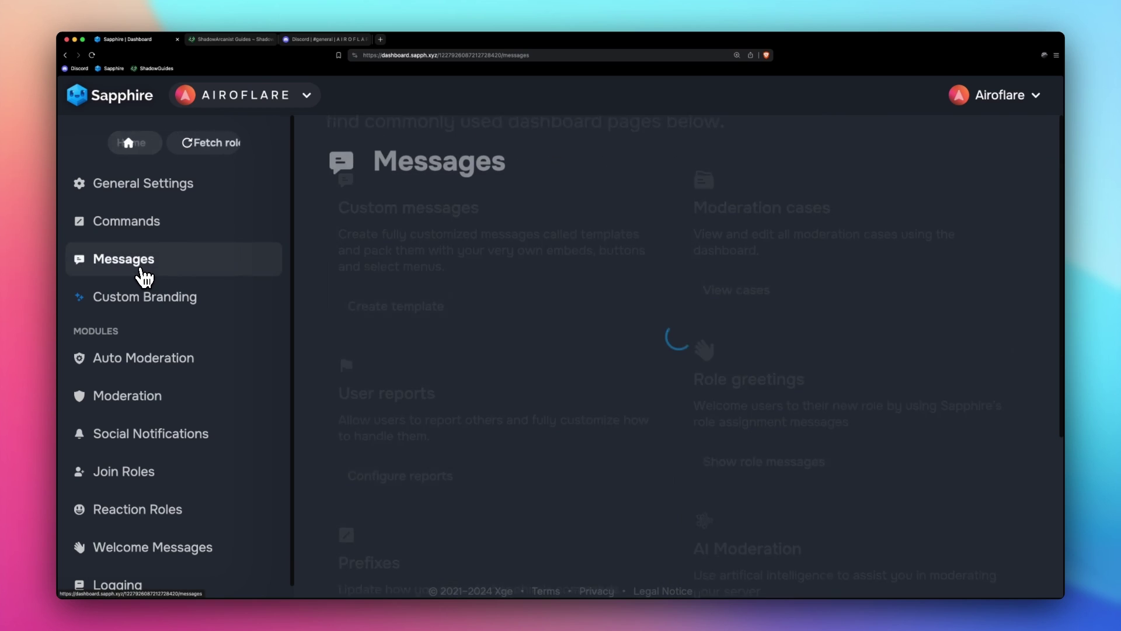
{"action": "left_click", "coordinate": [467, 233]}
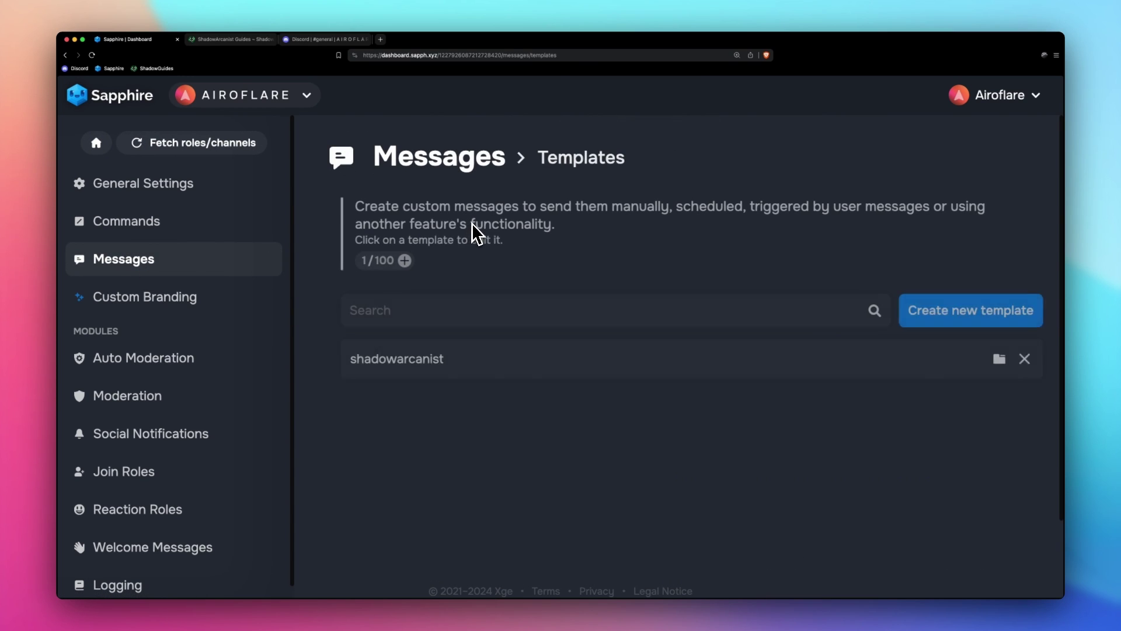
{"action": "left_click", "coordinate": [927, 317]}
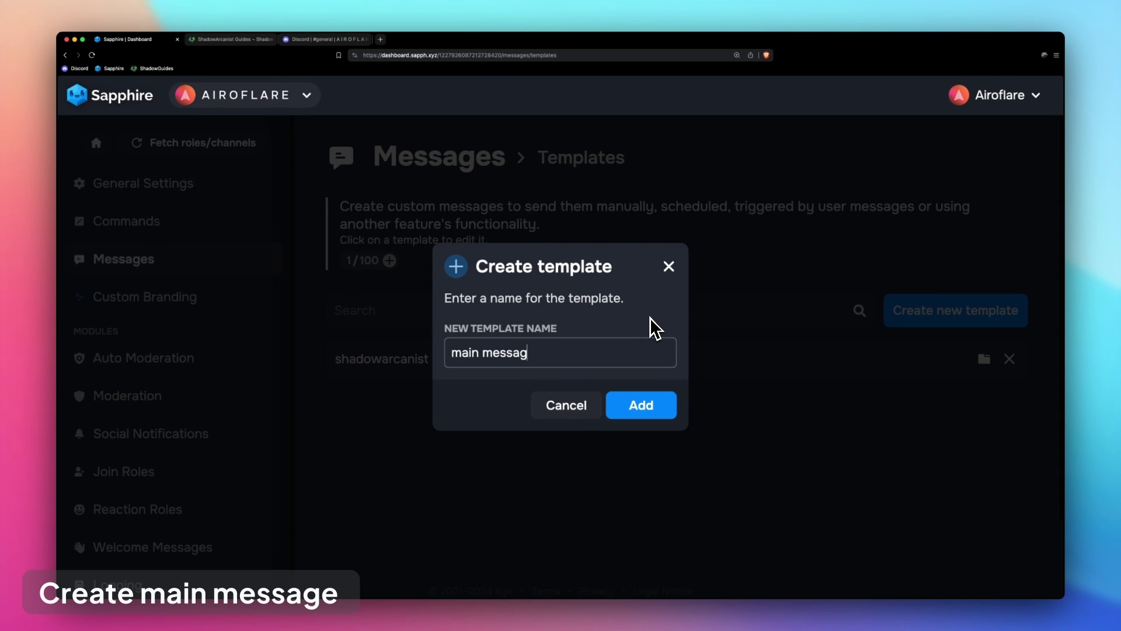
{"action": "left_click", "coordinate": [648, 408]}
Replace the template's default content with an embed titled "Welcome to Shadow's Guides" and described "Click the below drop down to get roles!".
{"action": "left_click", "coordinate": [363, 155]}
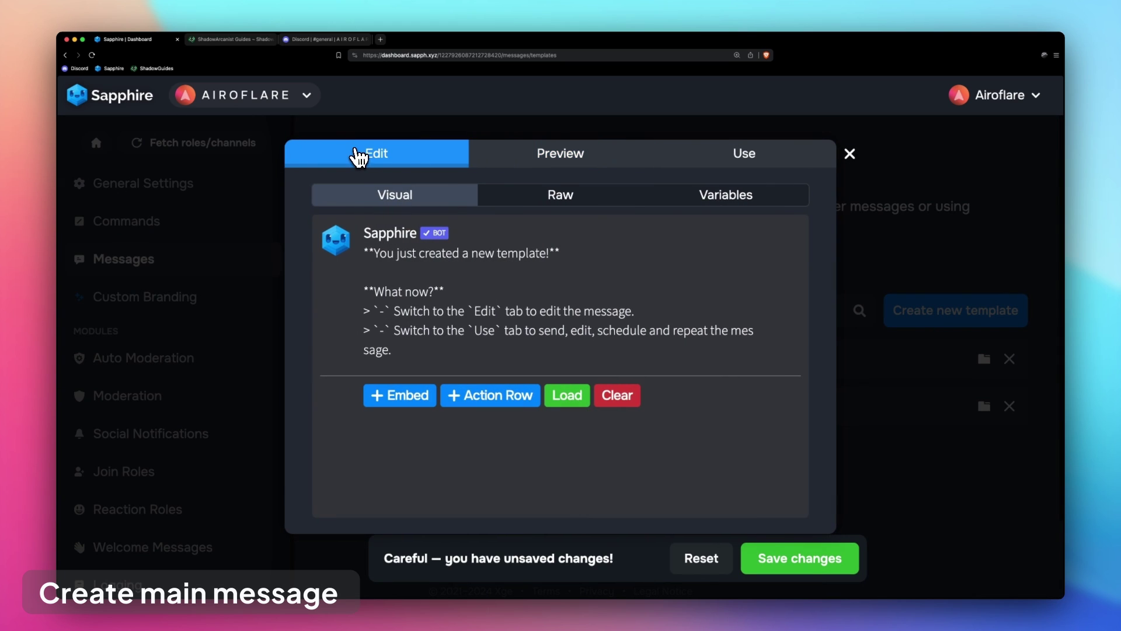
{"action": "left_click", "coordinate": [618, 395]}
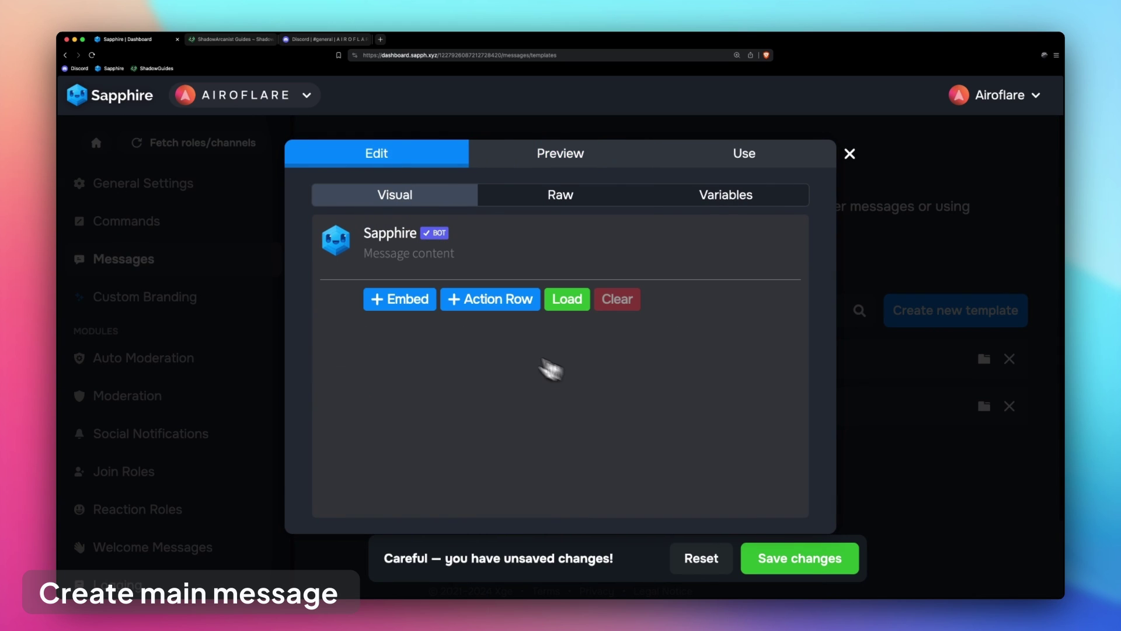
{"action": "left_click", "coordinate": [394, 301]}
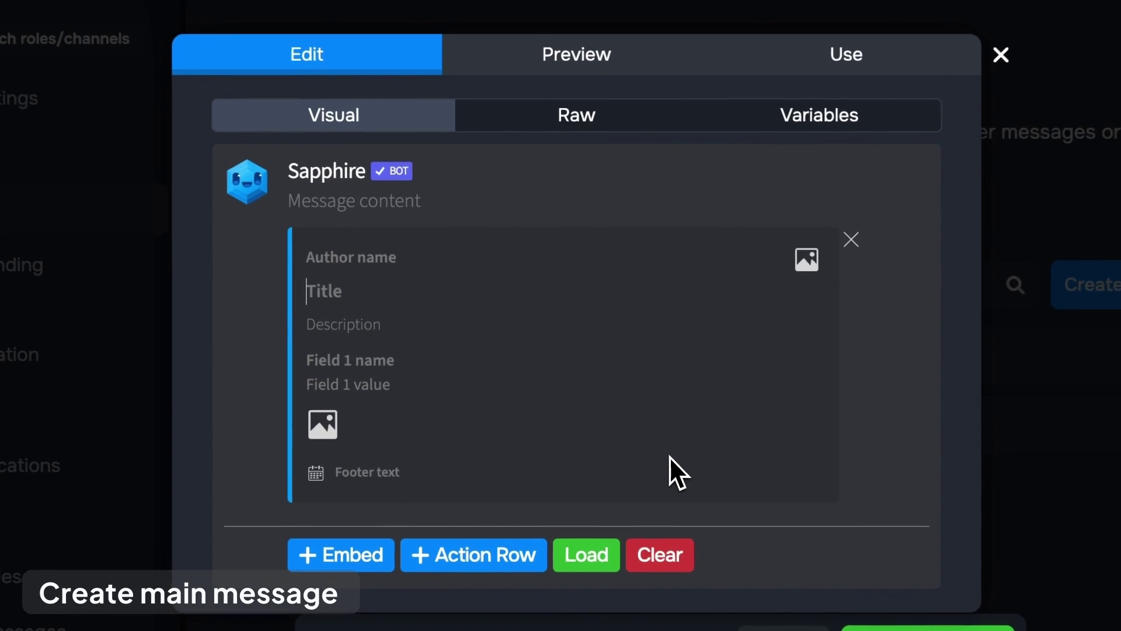
{"action": "type", "text": "Welcome to "}
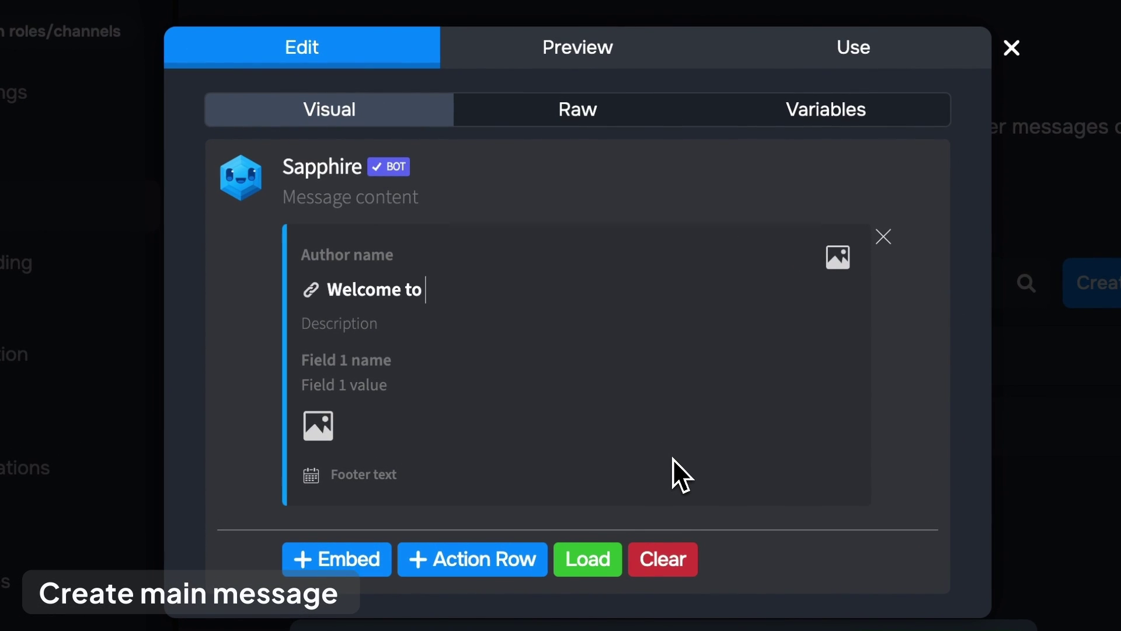
{"action": "type", "text": "Shadow's Guides"}
{"action": "left_click", "coordinate": [373, 326]}
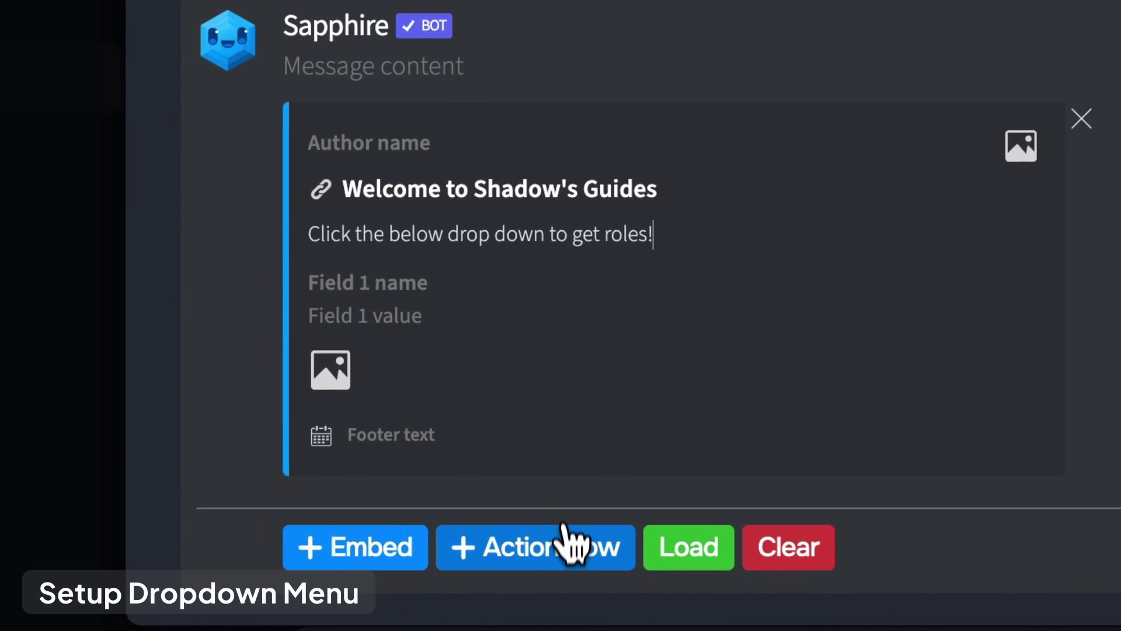
Add a select menu in a new action row below the embed and assign it a new action named "DD Roles".
{"action": "left_click", "coordinate": [491, 559]}
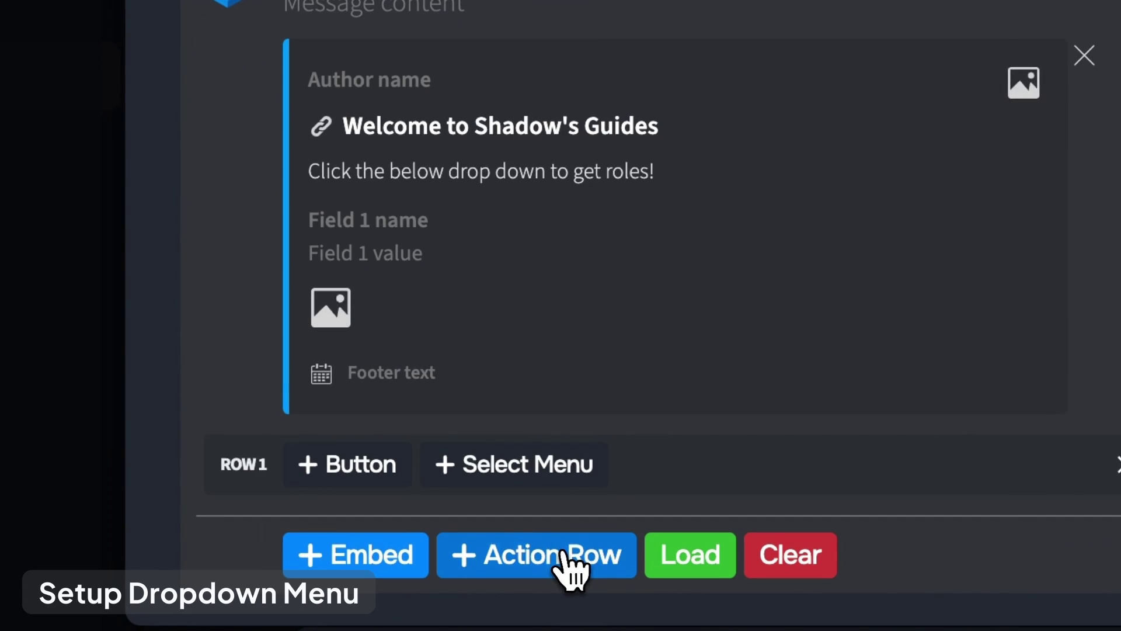
{"action": "left_click", "coordinate": [532, 472]}
{"action": "scroll", "coordinate": [647, 439], "scroll_direction": "down", "scroll_amount": 2}
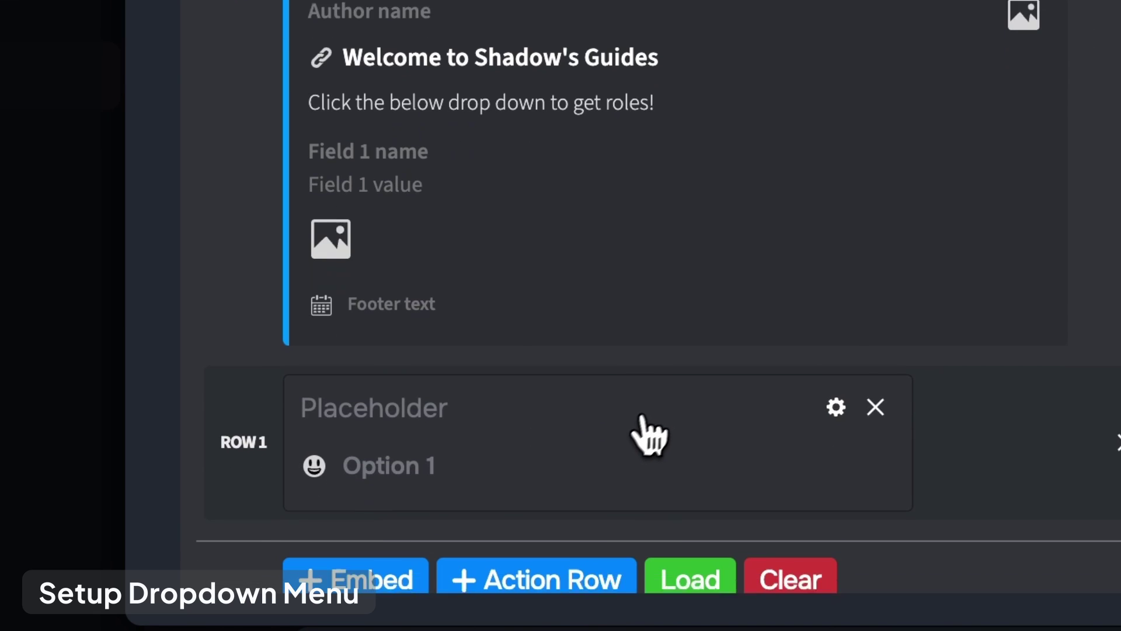
{"action": "left_click", "coordinate": [837, 383]}
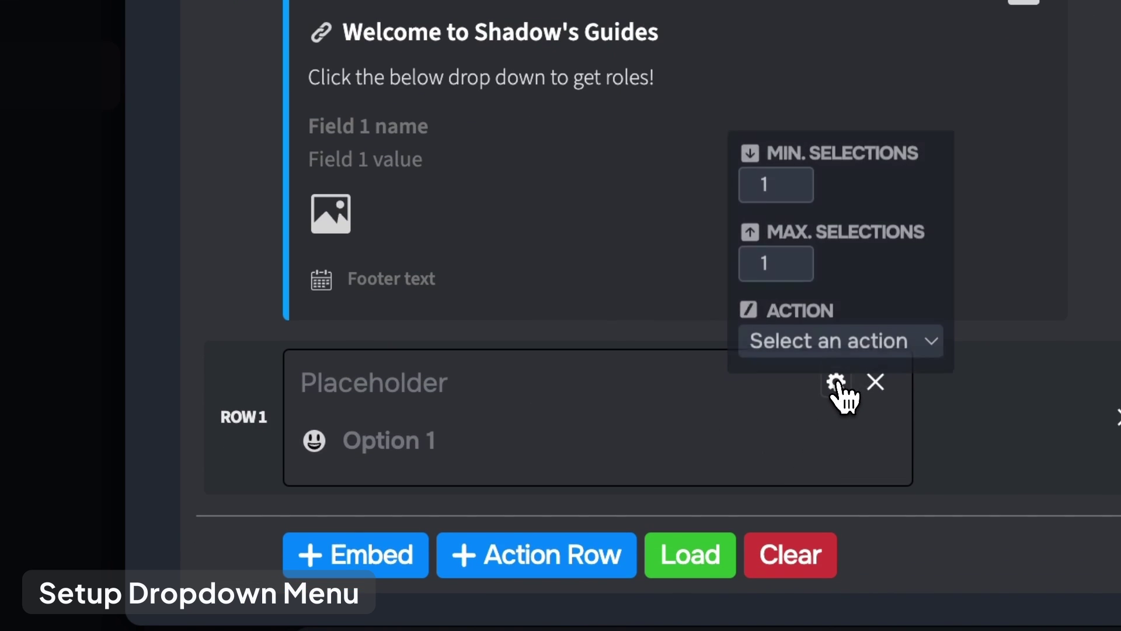
{"action": "left_click", "coordinate": [772, 341]}
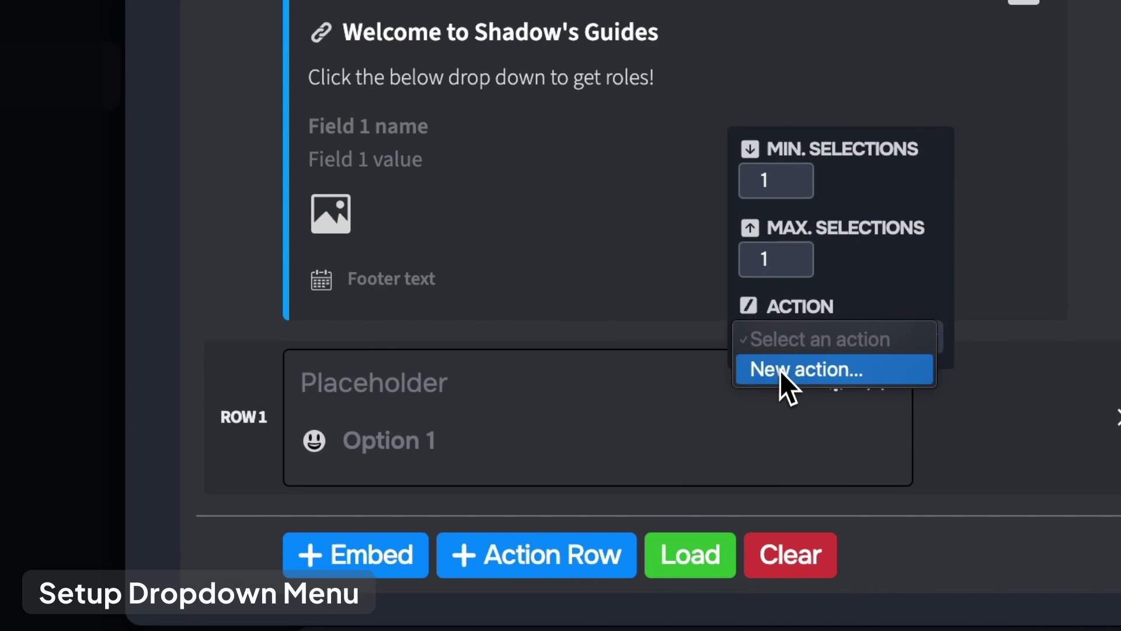
{"action": "left_click", "coordinate": [777, 369]}
{"action": "type", "text": "DD Roles"}
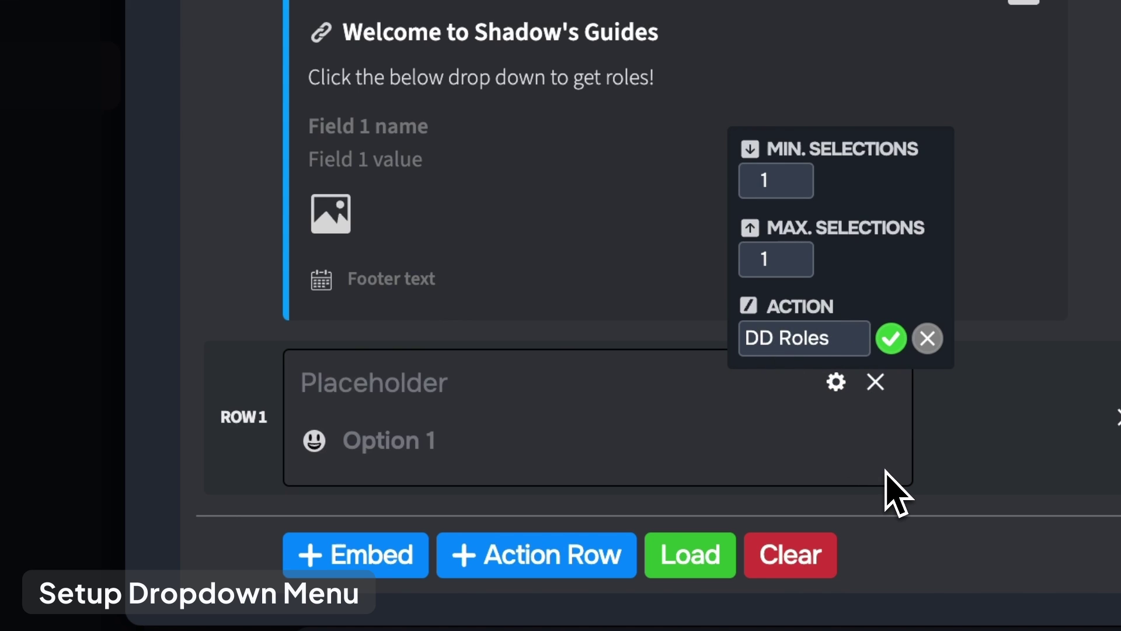
{"action": "left_click", "coordinate": [891, 339]}
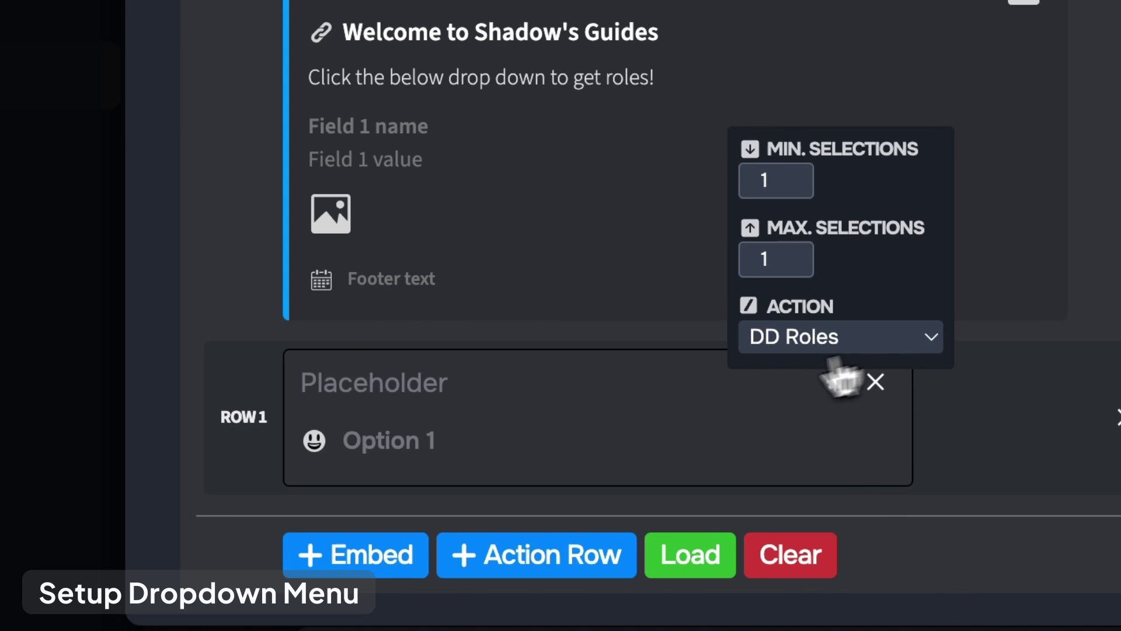
Add two options to the select menu, "Yellow Role" and "Green Role".
{"action": "left_click", "coordinate": [369, 435]}
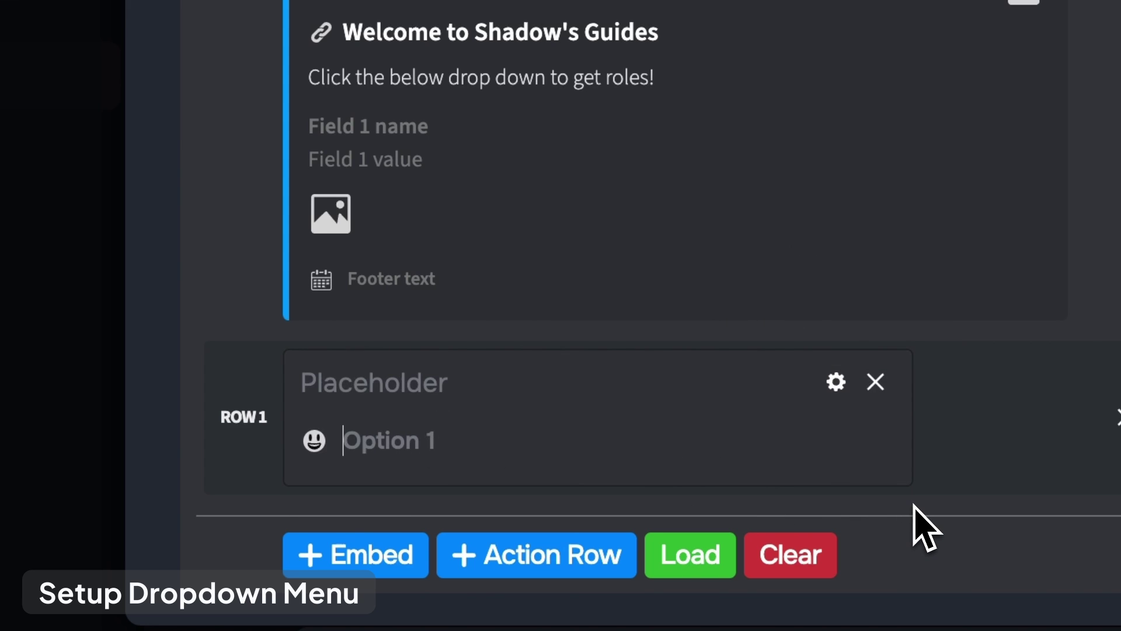
{"action": "type", "text": "Yellow Roles"}
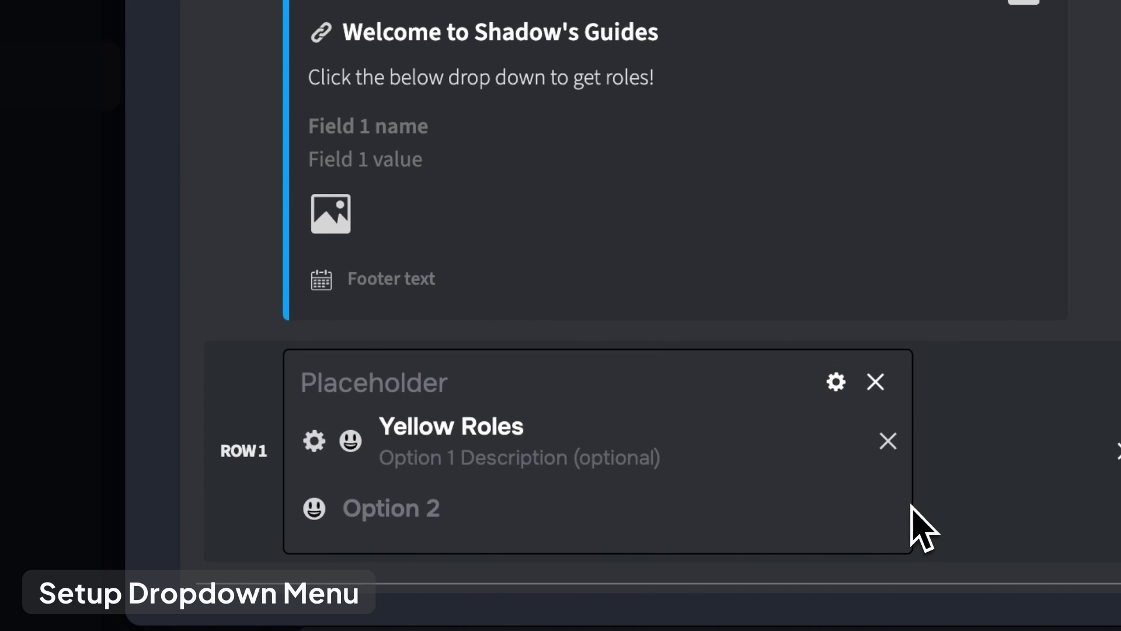
{"action": "scroll", "coordinate": [925, 528], "scroll_direction": "down", "scroll_amount": 2}
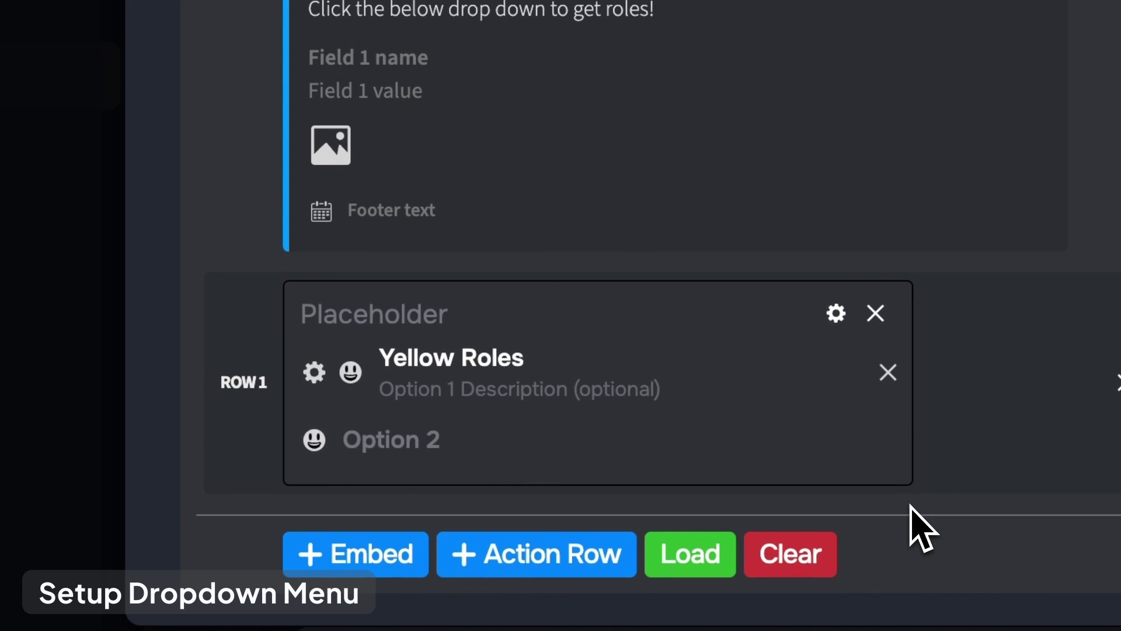
{"action": "left_click", "coordinate": [534, 359]}
{"action": "key", "text": "BackSpace"}
{"action": "left_click", "coordinate": [431, 442]}
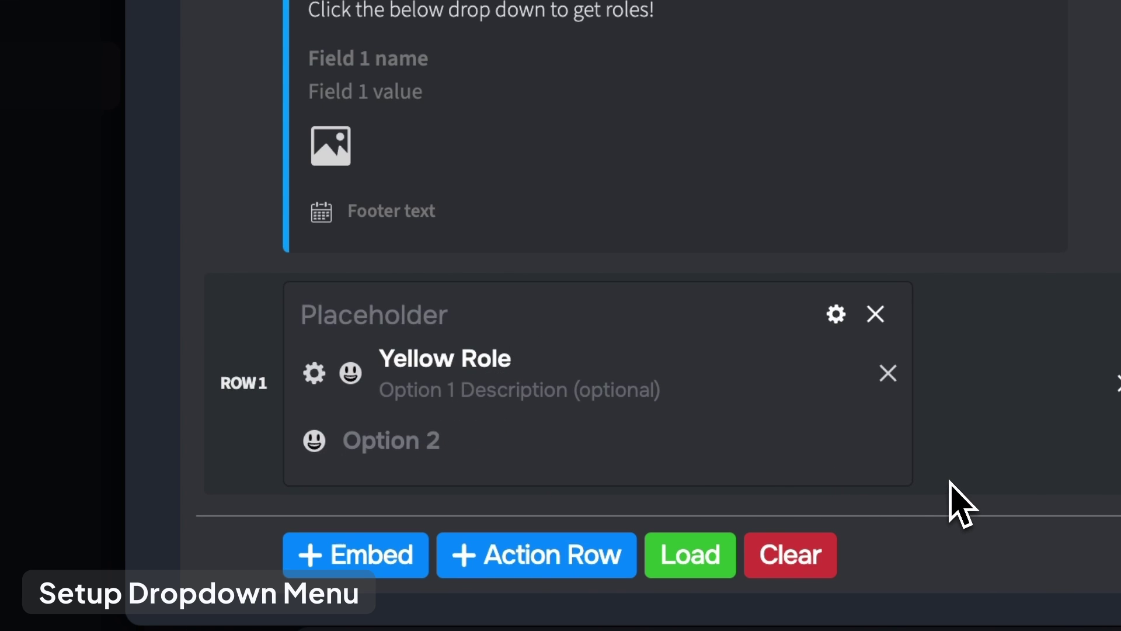
{"action": "type", "text": "Green Role"}
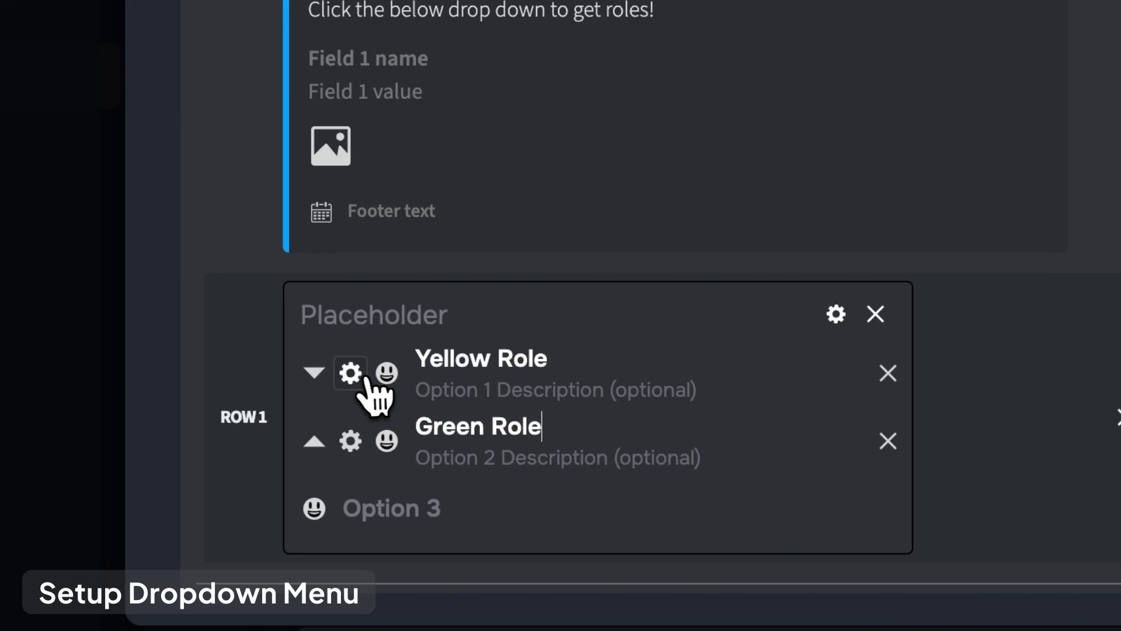
Assign a new action named "Yellow Role" to the Yellow Role option.
{"action": "left_click", "coordinate": [354, 375]}
{"action": "left_click", "coordinate": [444, 319]}
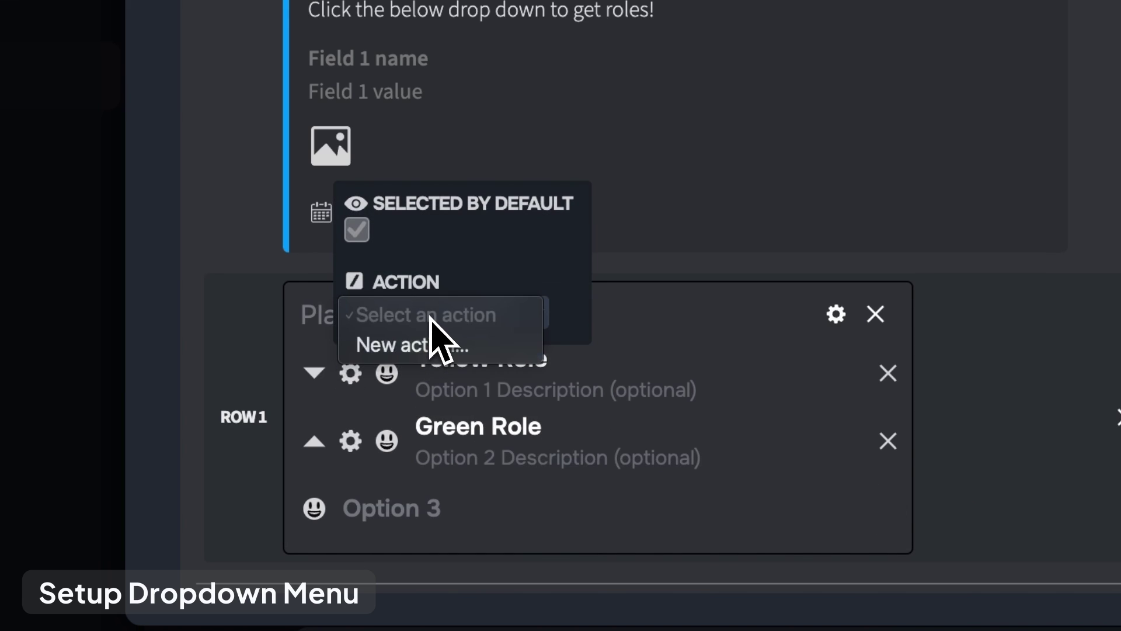
{"action": "left_click", "coordinate": [411, 345]}
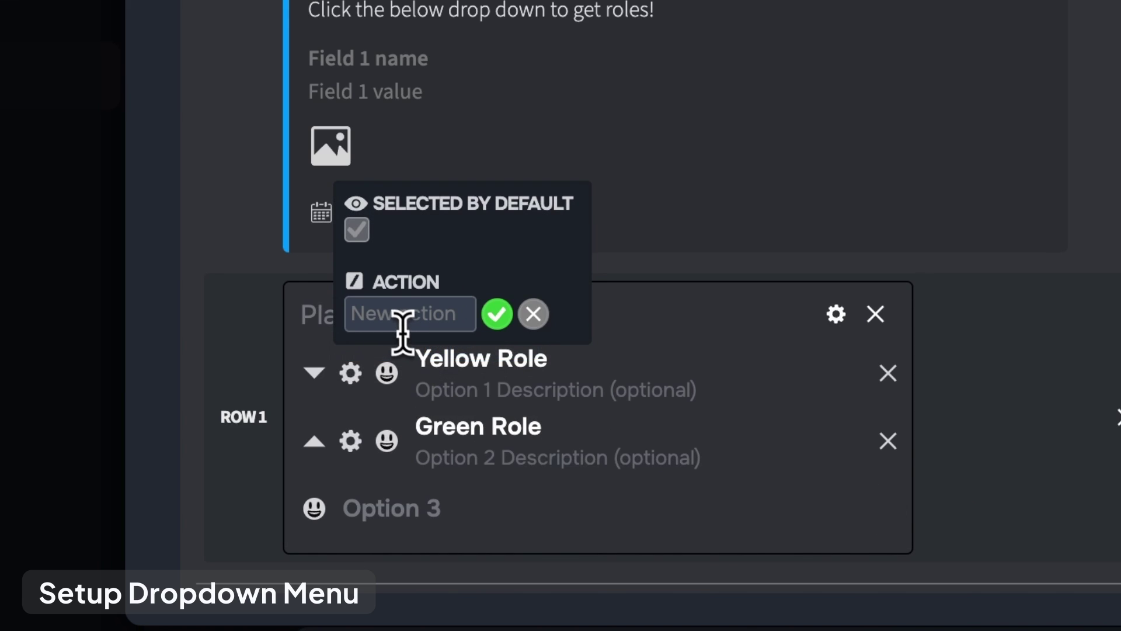
{"action": "type", "text": "Yellow Role"}
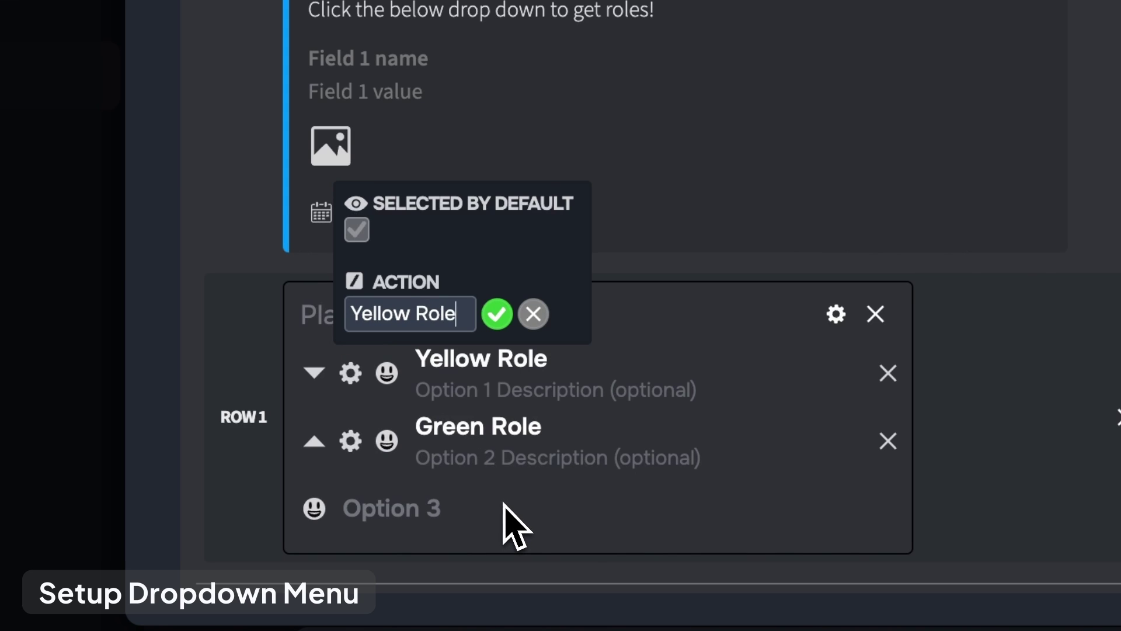
{"action": "left_click", "coordinate": [497, 314]}
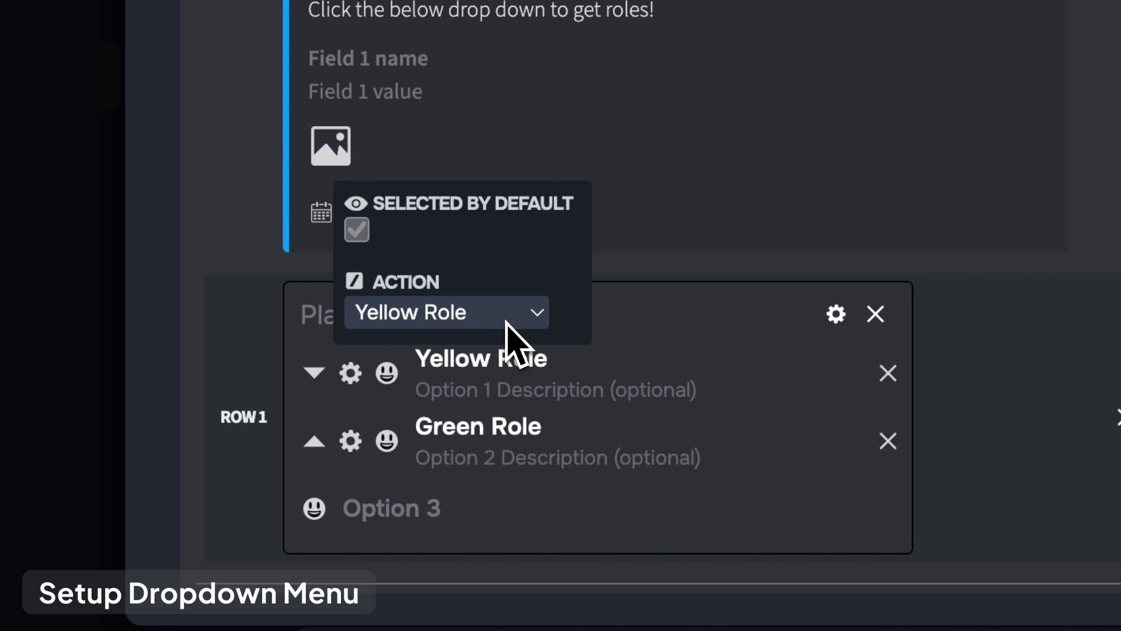
Assign a new action named "Green Role" to the Green Role option.
{"action": "left_click", "coordinate": [351, 442]}
{"action": "left_click", "coordinate": [383, 383]}
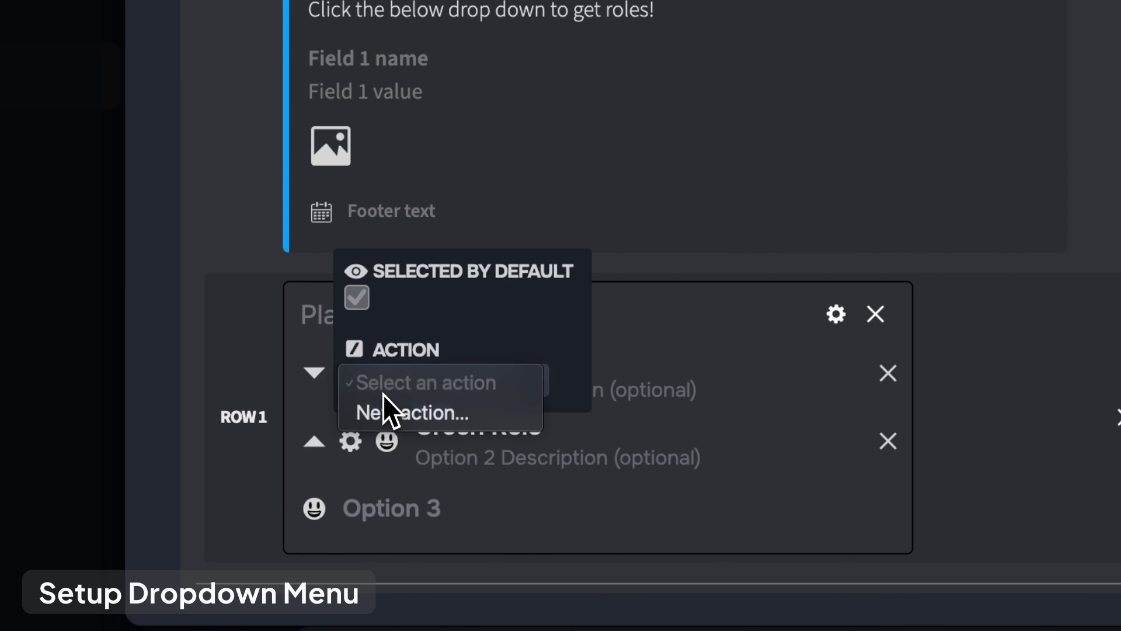
{"action": "left_click", "coordinate": [390, 415]}
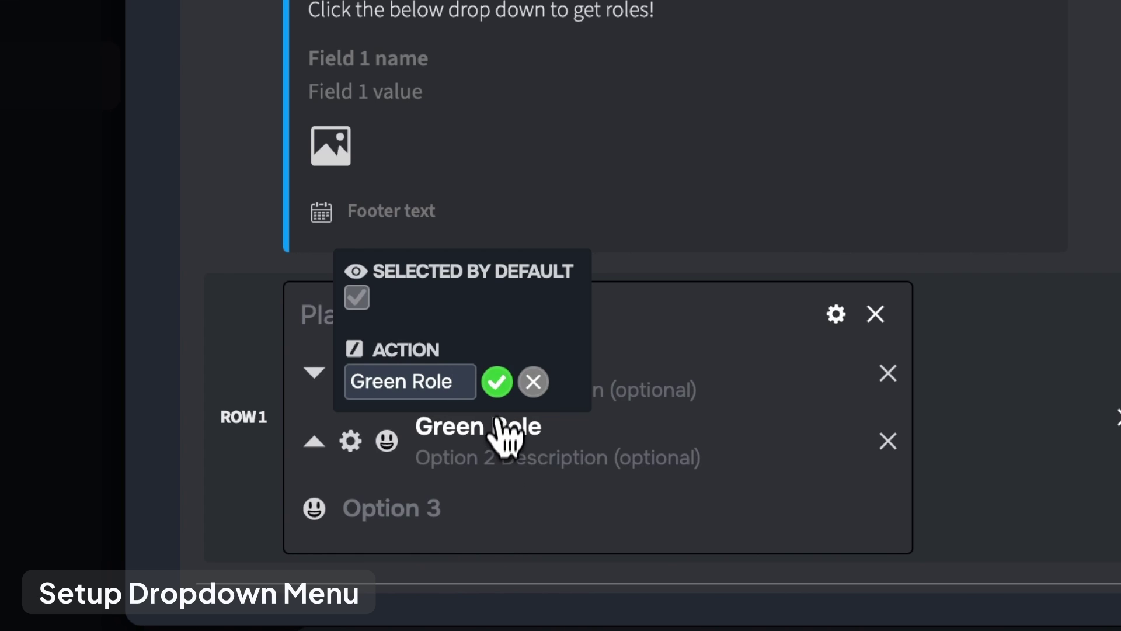
{"action": "left_click", "coordinate": [497, 382]}
{"action": "left_click", "coordinate": [514, 537]}
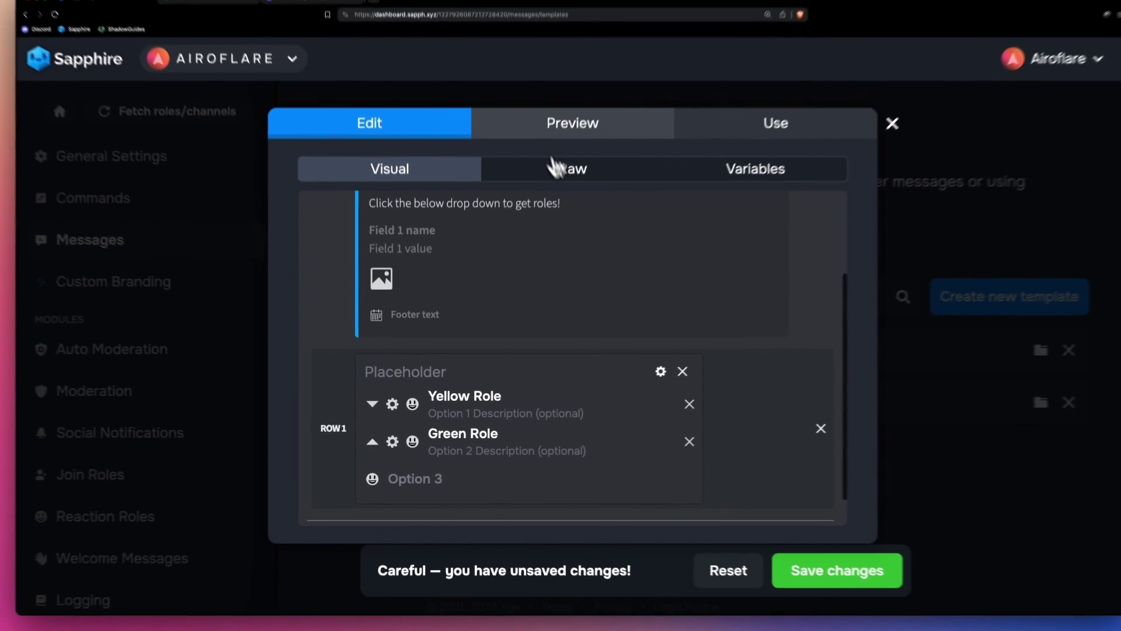
Preview the main message, try its role dropdown, and close the template editor.
{"action": "left_click", "coordinate": [532, 157]}
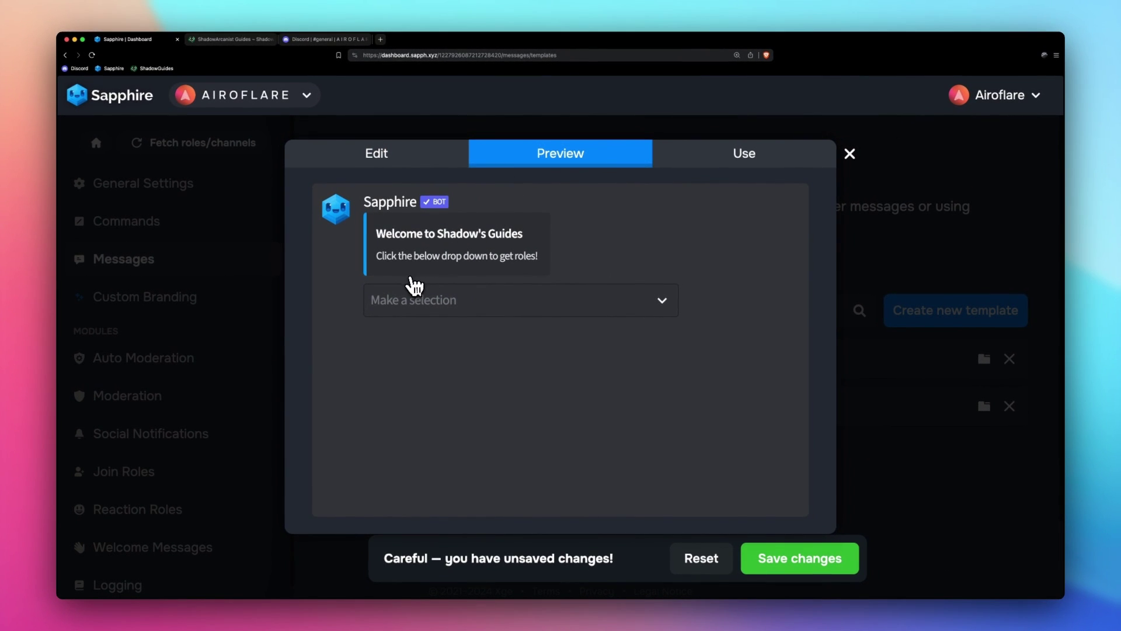
{"action": "left_click", "coordinate": [430, 311]}
{"action": "left_click", "coordinate": [427, 356]}
{"action": "left_click", "coordinate": [850, 154]}
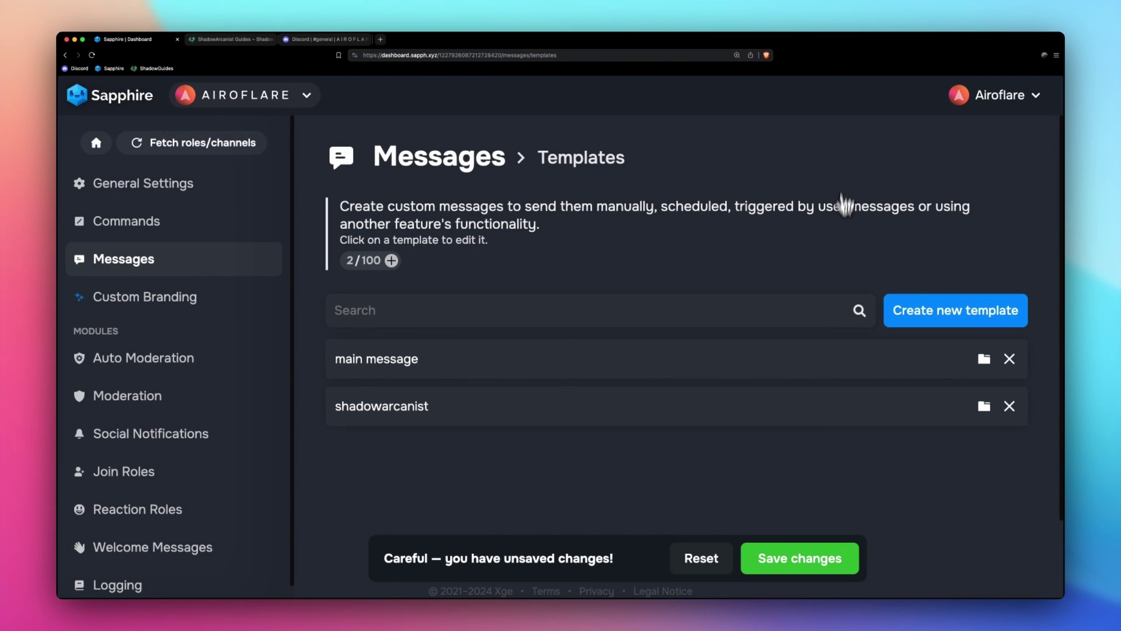
Create another message template named "role assign message".
{"action": "left_click", "coordinate": [927, 321]}
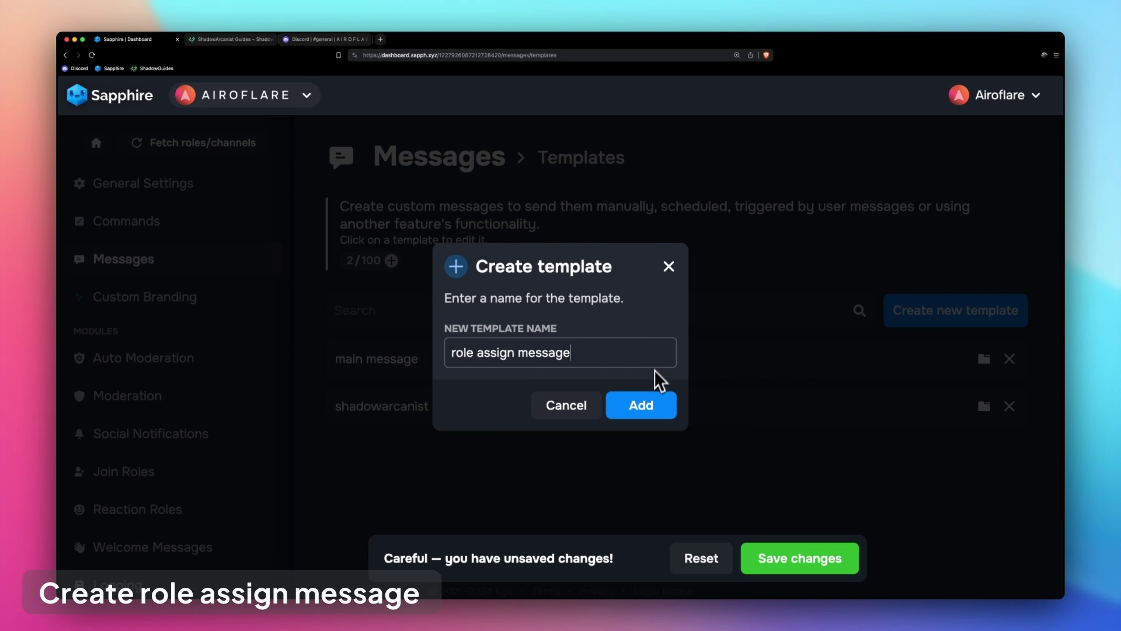
{"action": "left_click", "coordinate": [646, 408]}
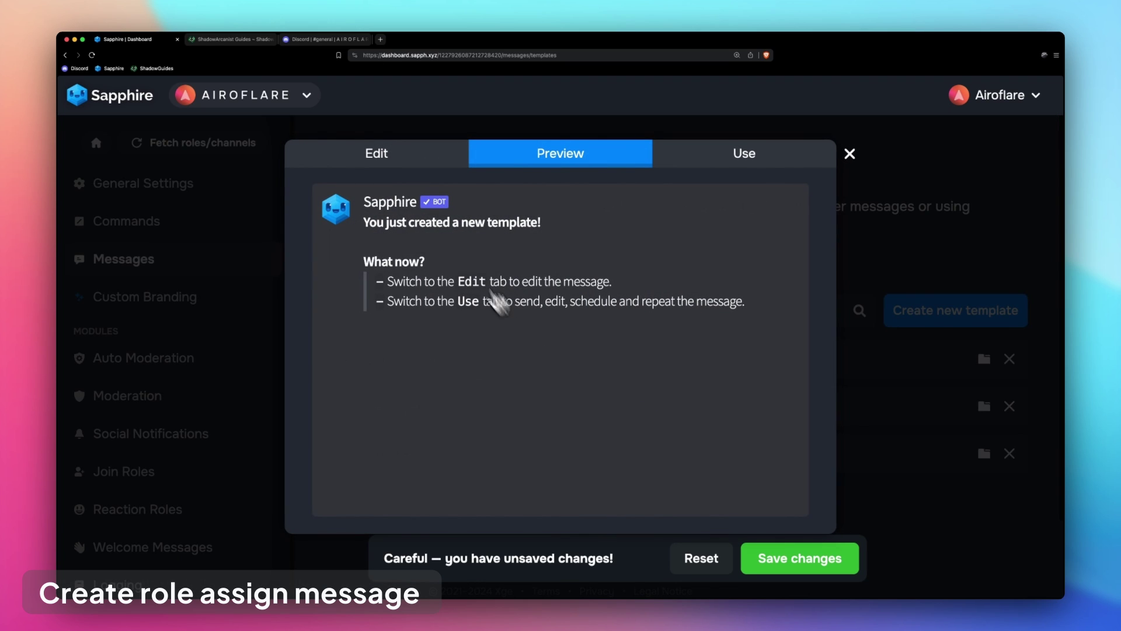
Clear the default content of the role assign message template and add an empty embed.
{"action": "left_click", "coordinate": [384, 163]}
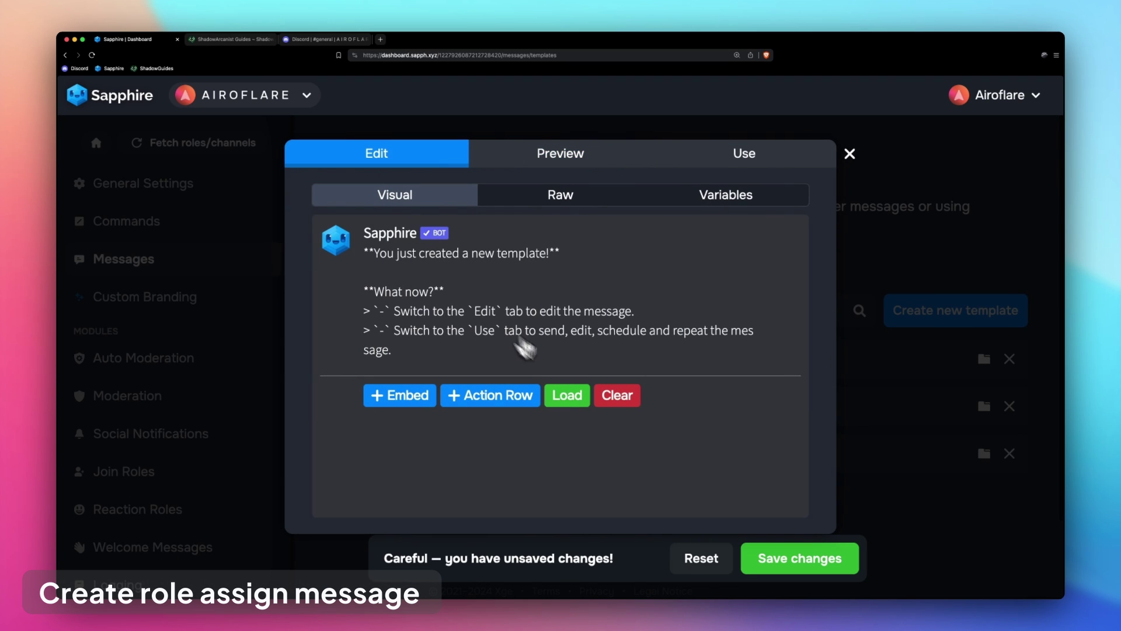
{"action": "left_click", "coordinate": [611, 395]}
{"action": "left_click", "coordinate": [402, 300]}
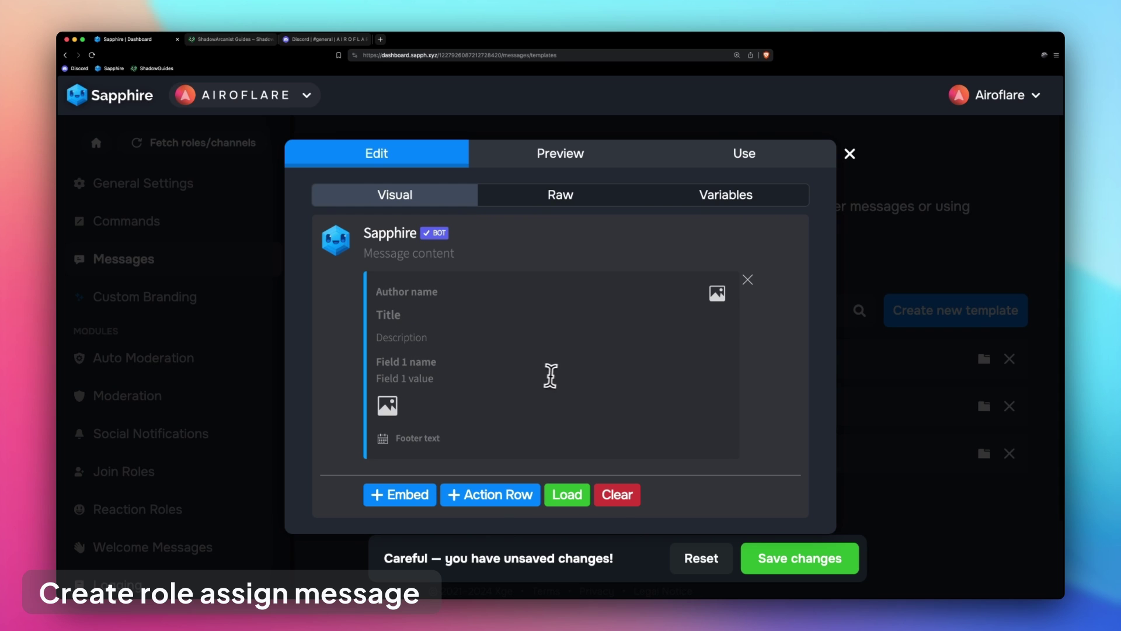
Switch to ShadowArcanist Guides, open Sapphire's "Assign Roles via Select Menu" guide, and copy the Role Assign Confirmation Message from section 11.
{"action": "left_click", "coordinate": [231, 39]}
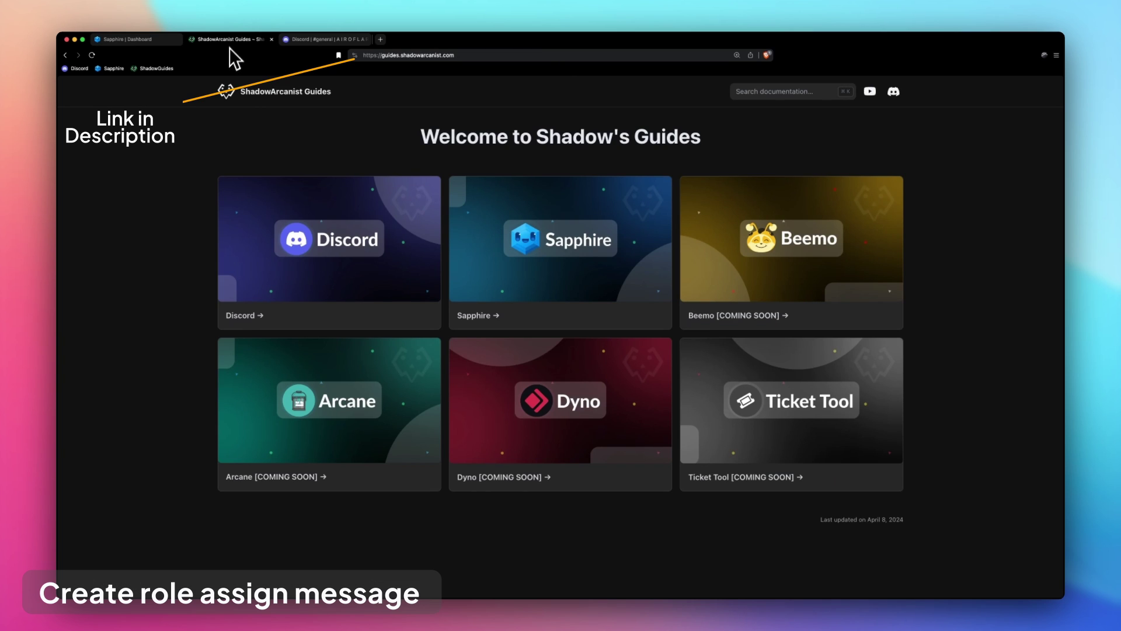
{"action": "left_click", "coordinate": [573, 278]}
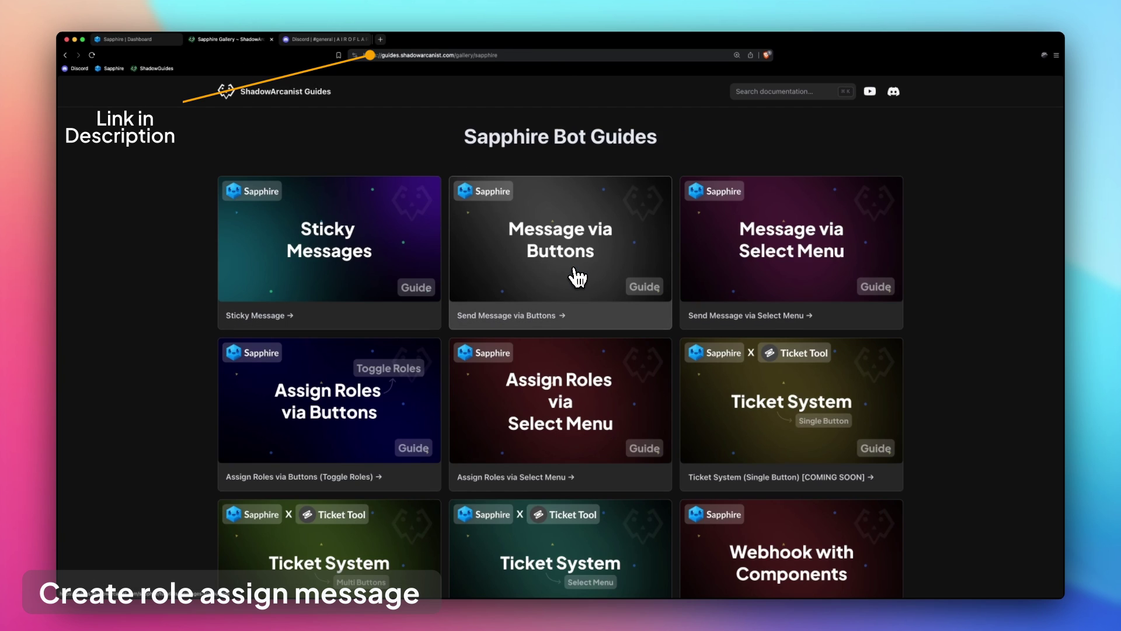
{"action": "scroll", "coordinate": [578, 280], "scroll_direction": "down", "scroll_amount": 2}
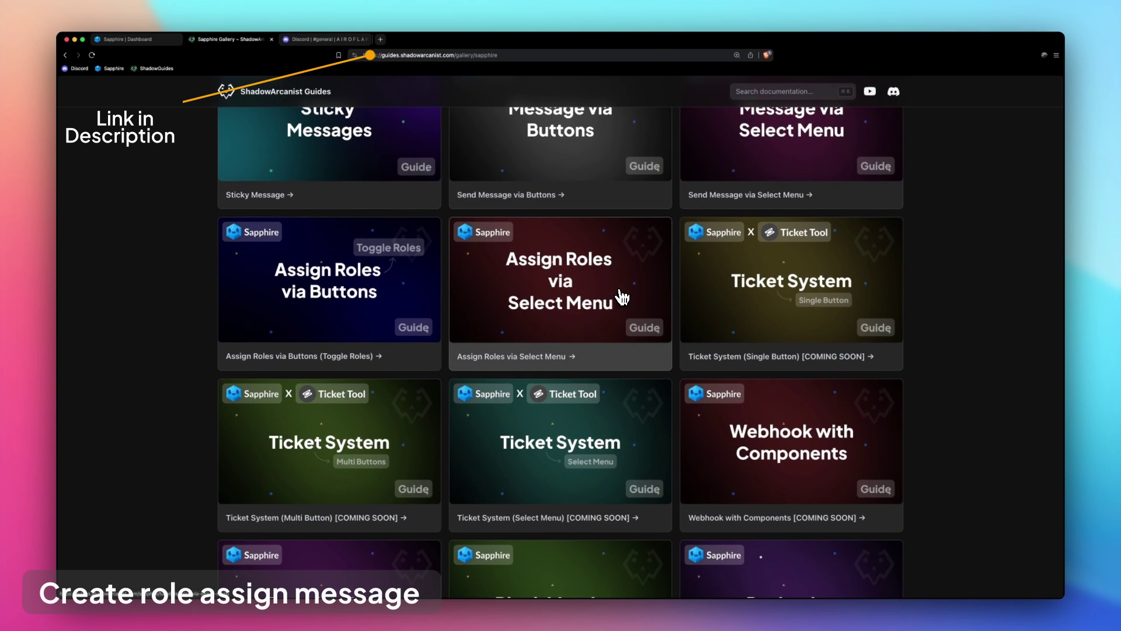
{"action": "left_click", "coordinate": [622, 295]}
{"action": "scroll", "coordinate": [608, 323], "scroll_direction": "down", "scroll_amount": 1}
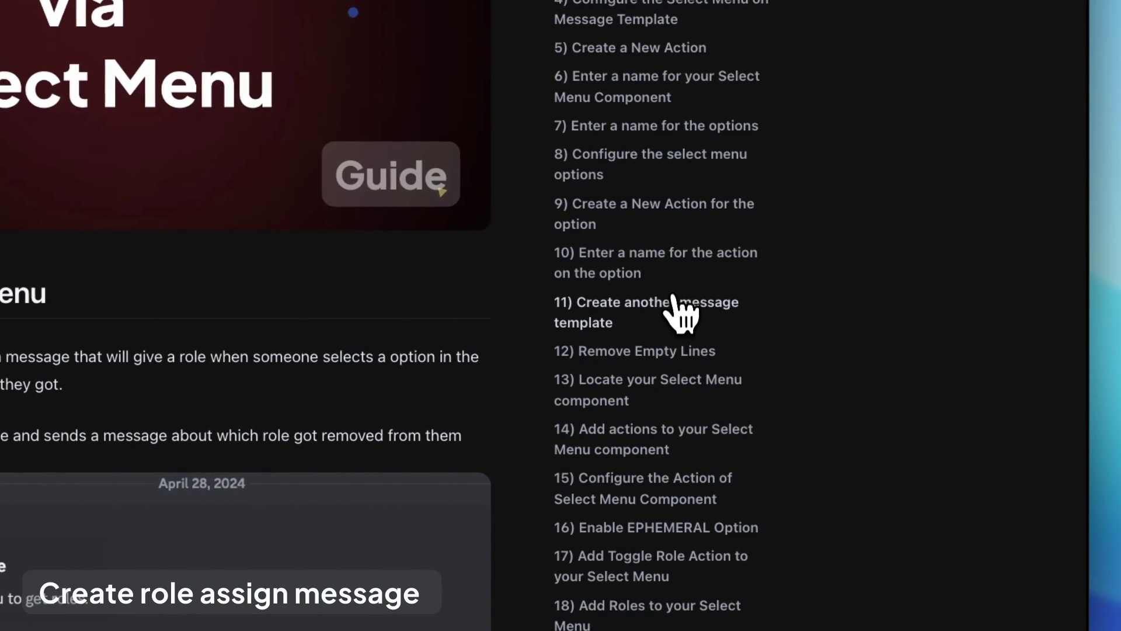
{"action": "left_click", "coordinate": [619, 320]}
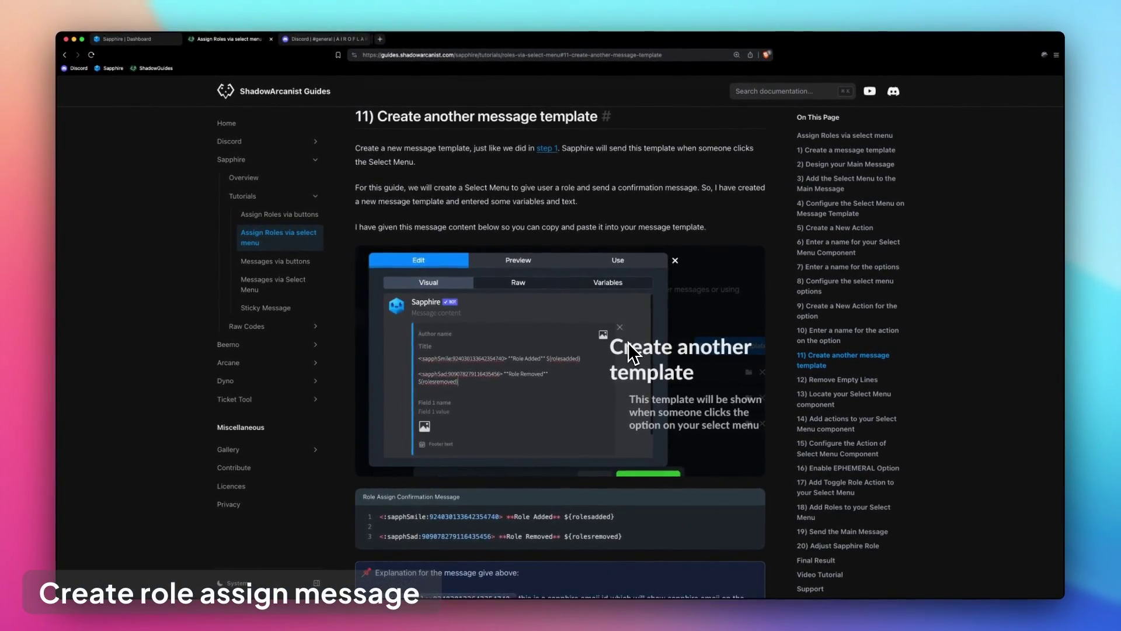
{"action": "scroll", "coordinate": [379, 295], "scroll_direction": "down", "scroll_amount": 4}
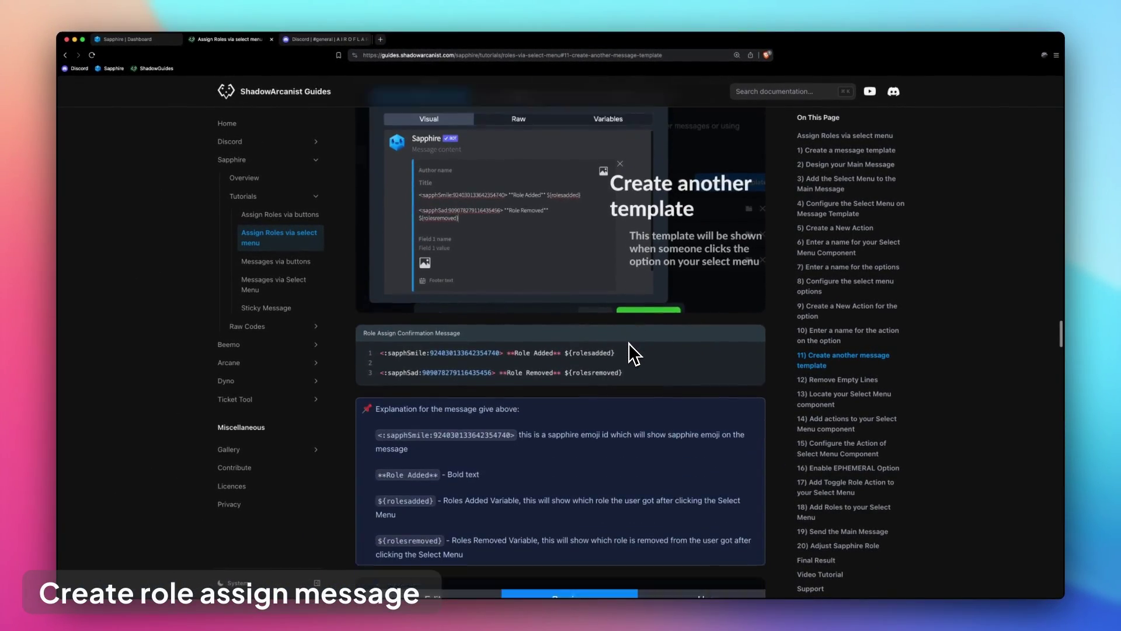
{"action": "mouse_move", "coordinate": [637, 349]}
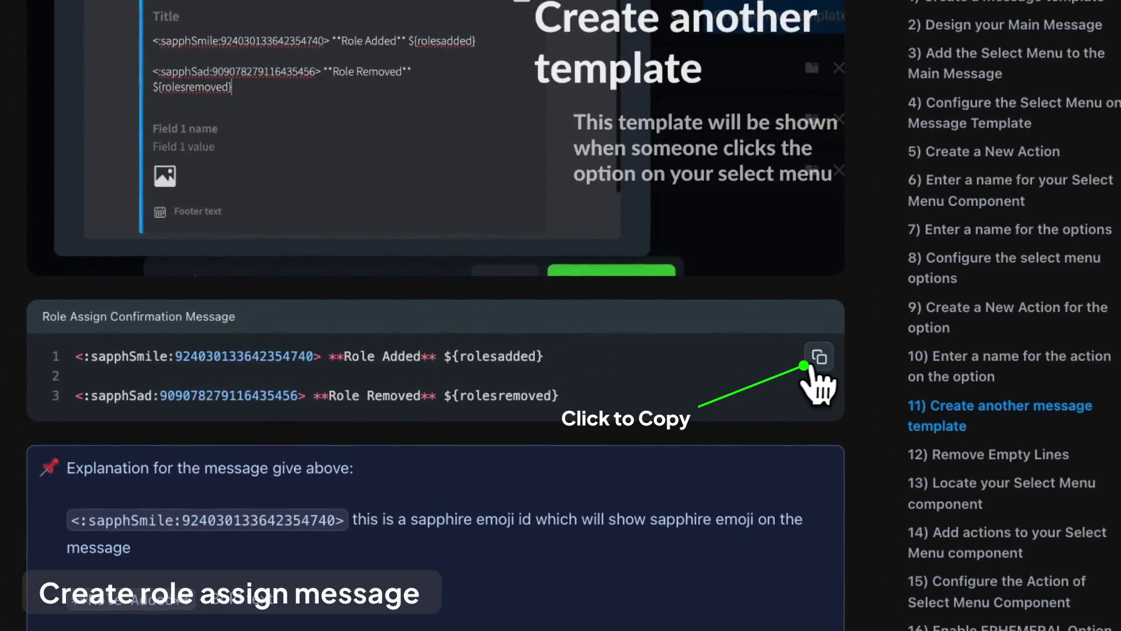
{"action": "left_click", "coordinate": [813, 365]}
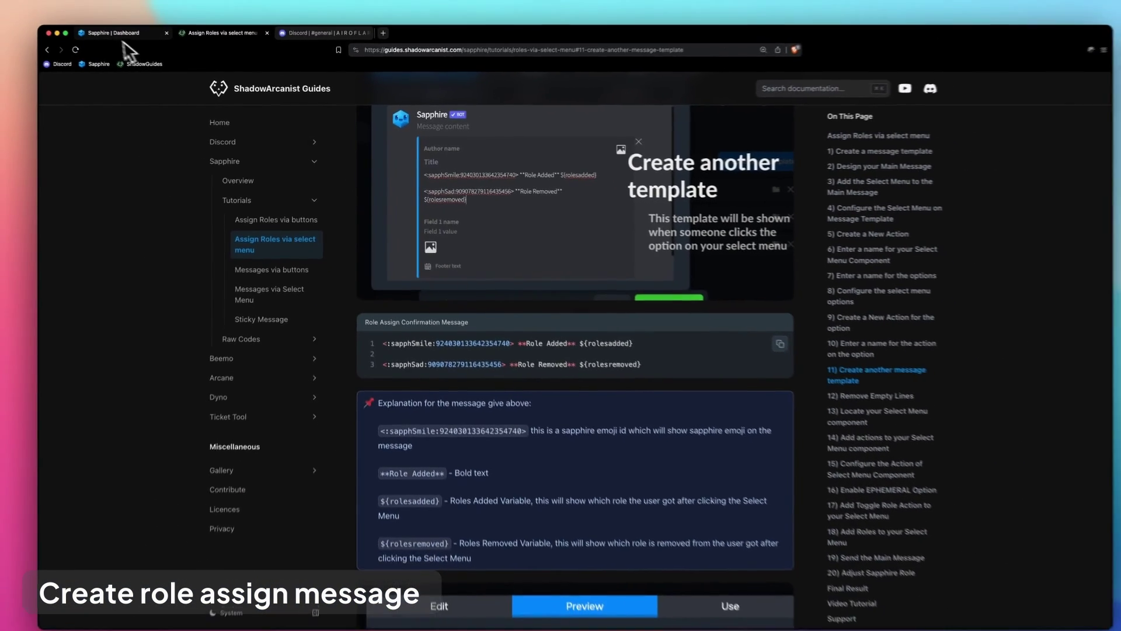
Return to the Sapphire dashboard, paste the copied confirmation message into the embed's description, and preview the template.
{"action": "left_click", "coordinate": [120, 38]}
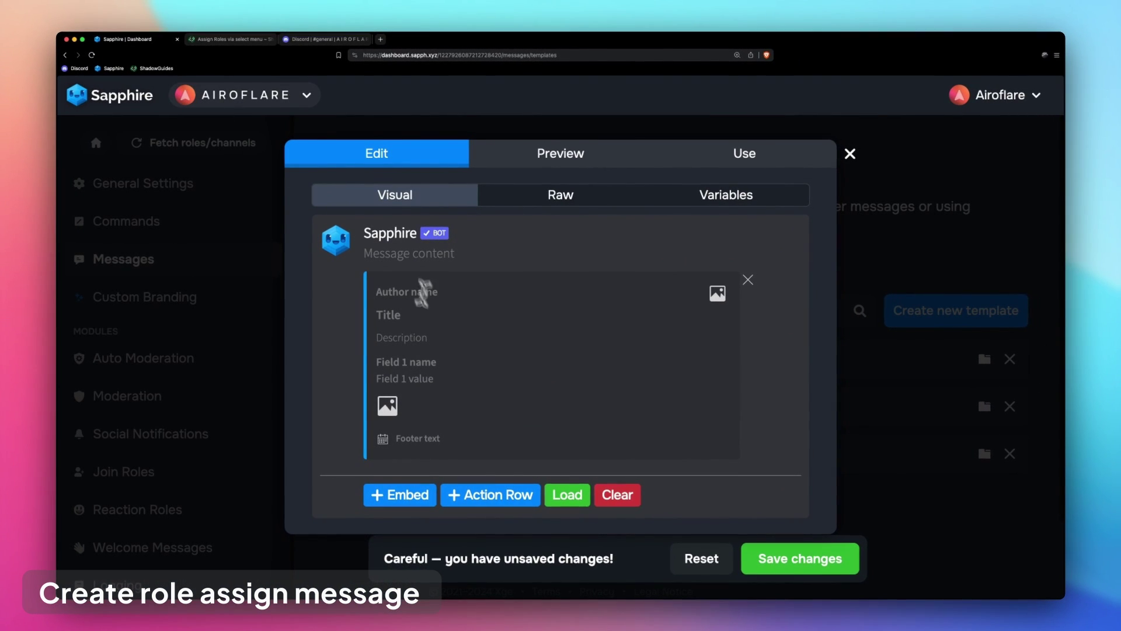
{"action": "right_click", "coordinate": [414, 340]}
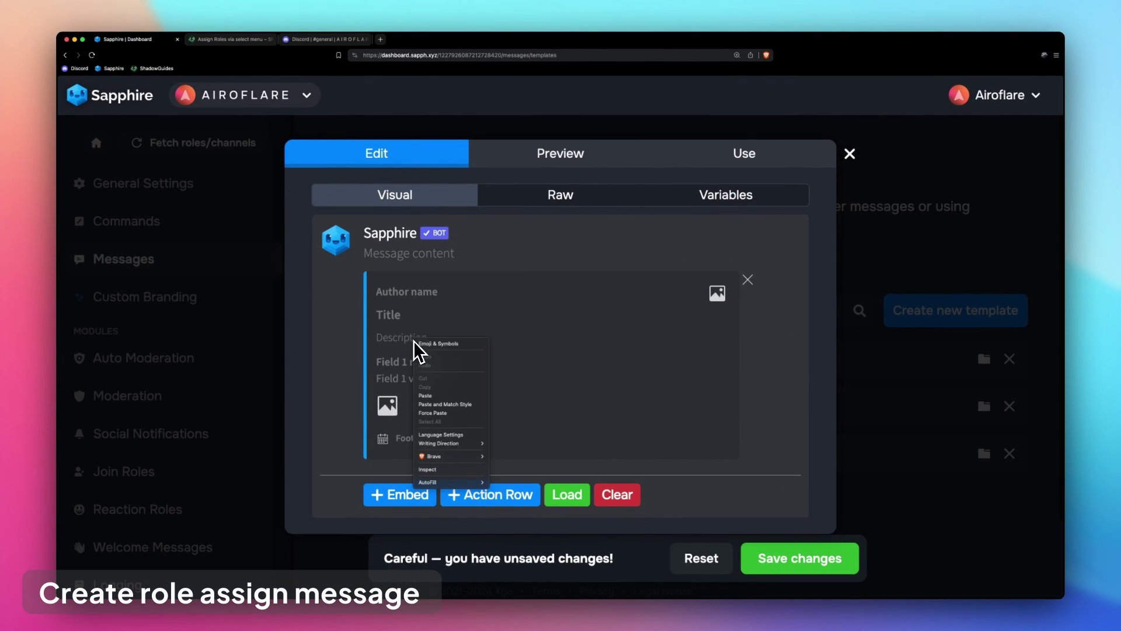
{"action": "left_click", "coordinate": [440, 395]}
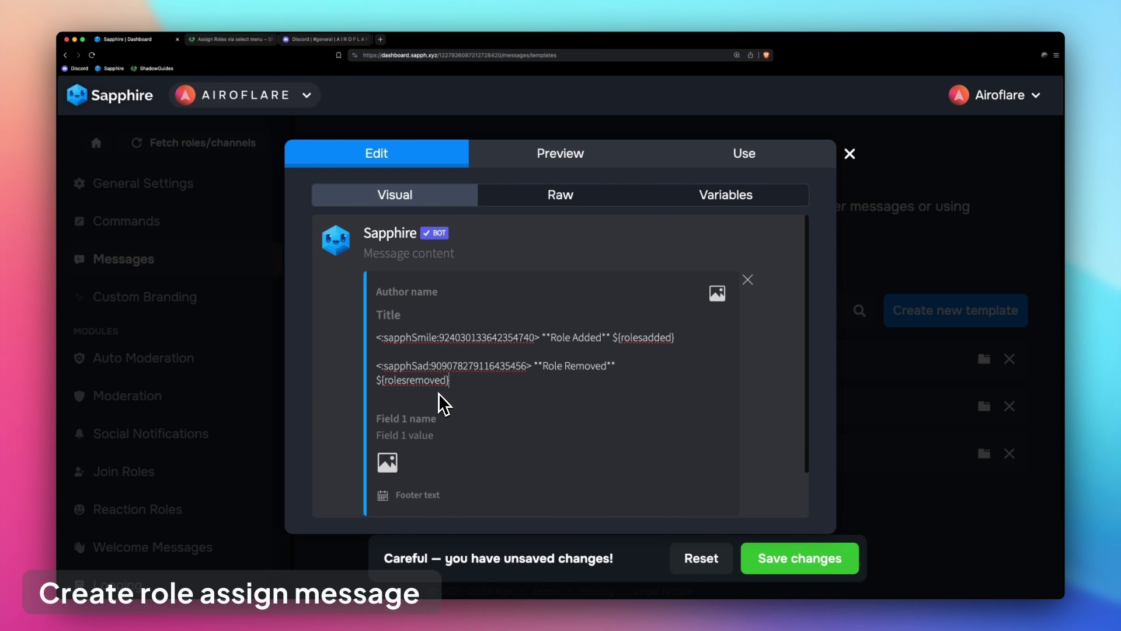
{"action": "left_click", "coordinate": [541, 160]}
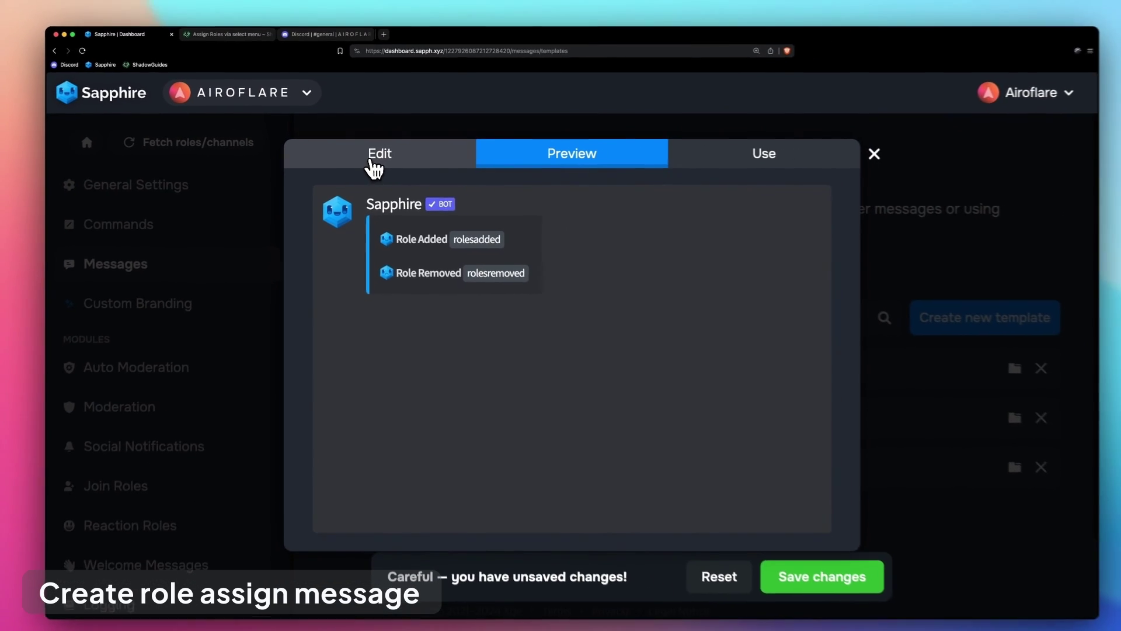
Enable "Remove empty lines" for the role assign message template, close the editor, and save the changes.
{"action": "left_click", "coordinate": [408, 168]}
{"action": "left_click", "coordinate": [717, 195]}
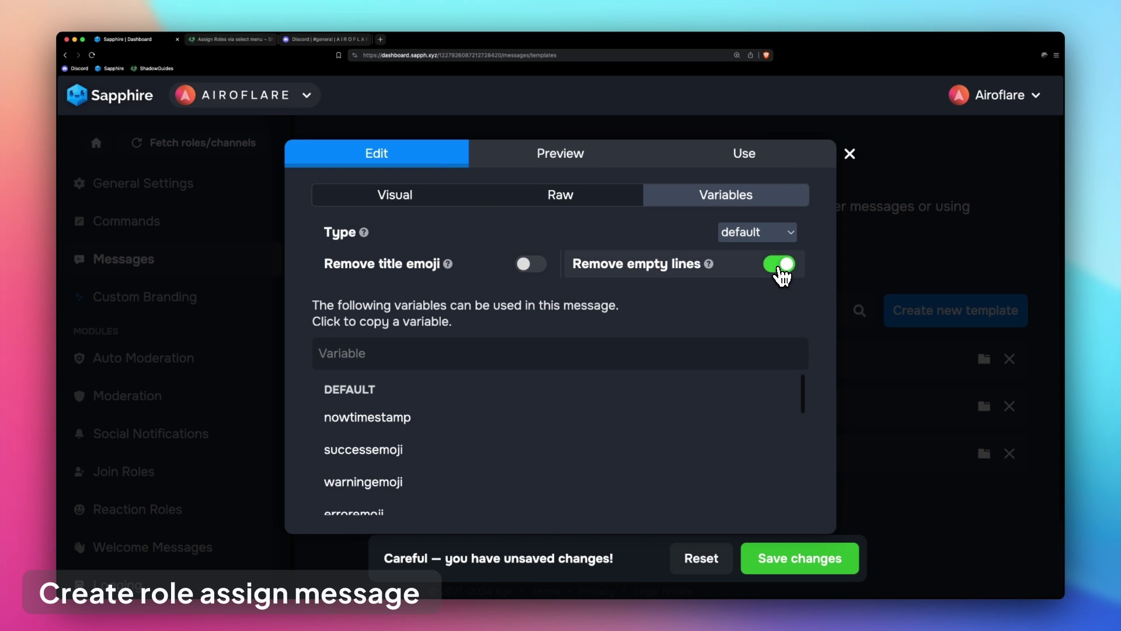
{"action": "left_click", "coordinate": [851, 154]}
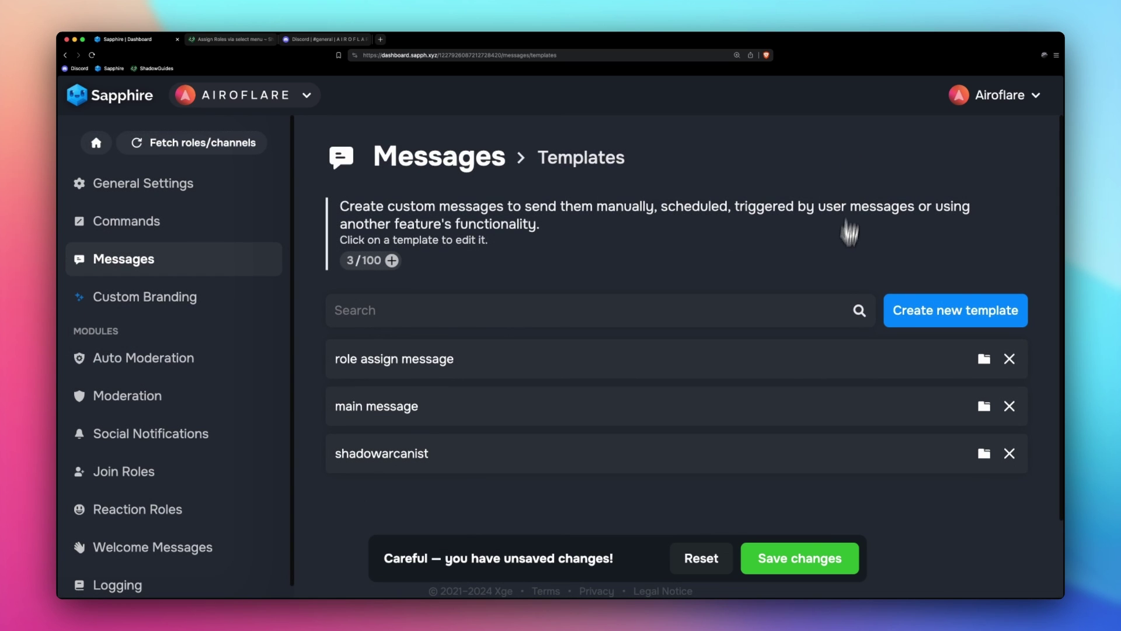
{"action": "left_click", "coordinate": [812, 564]}
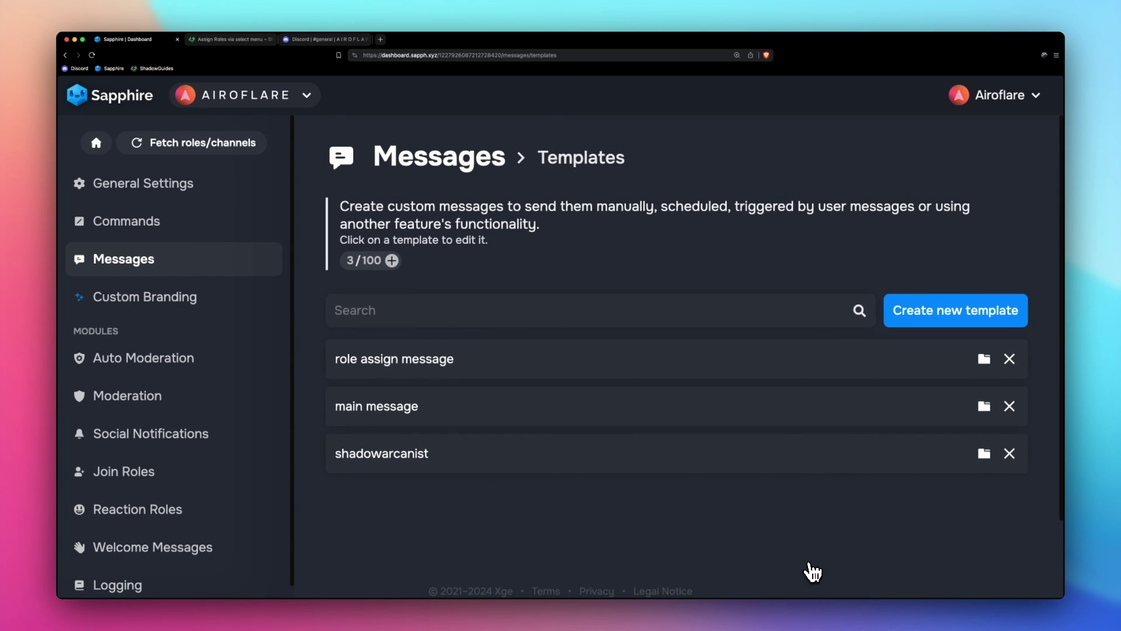
Open the "DD Roles" select menu component and add a Send message action with the "role assign message" template to the Yellow Role option.
{"action": "left_click", "coordinate": [133, 272]}
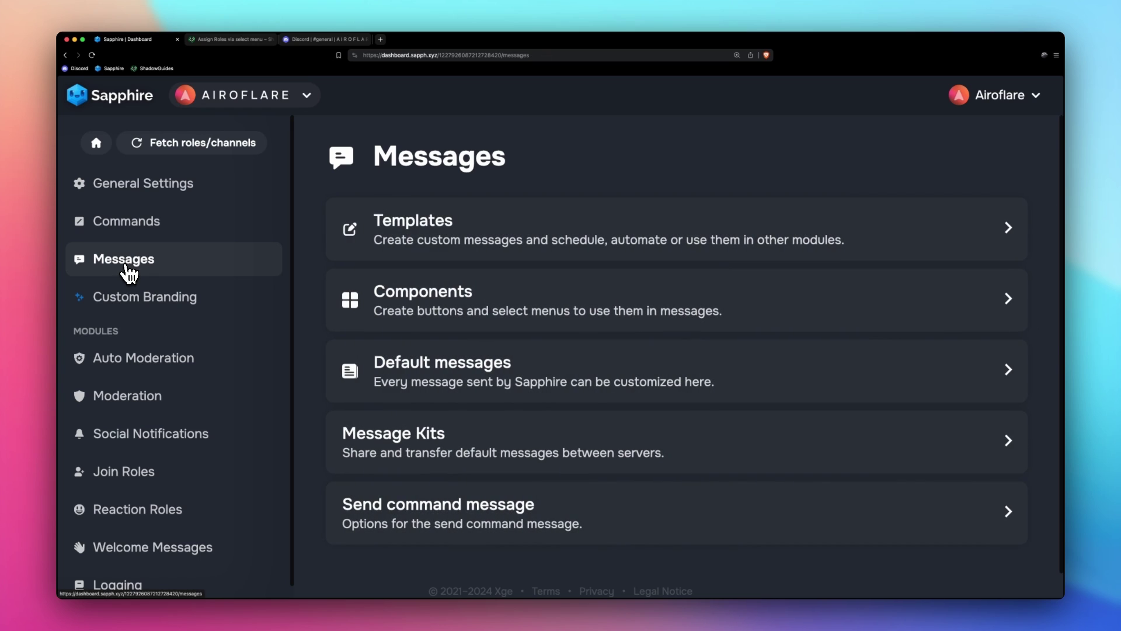
{"action": "left_click", "coordinate": [433, 300]}
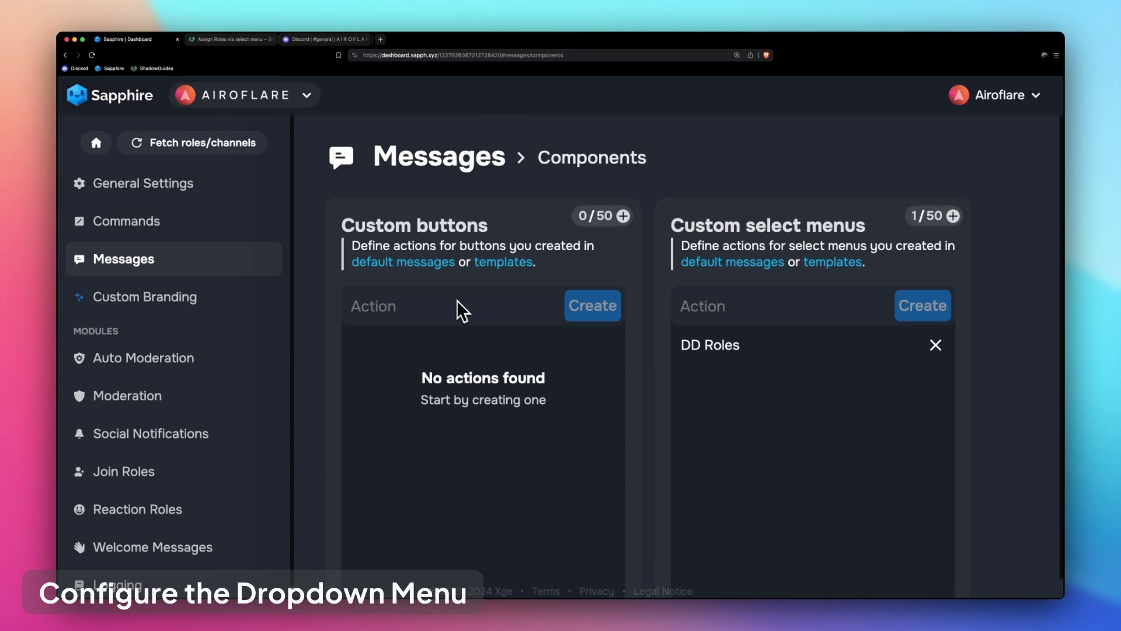
{"action": "left_click", "coordinate": [743, 360]}
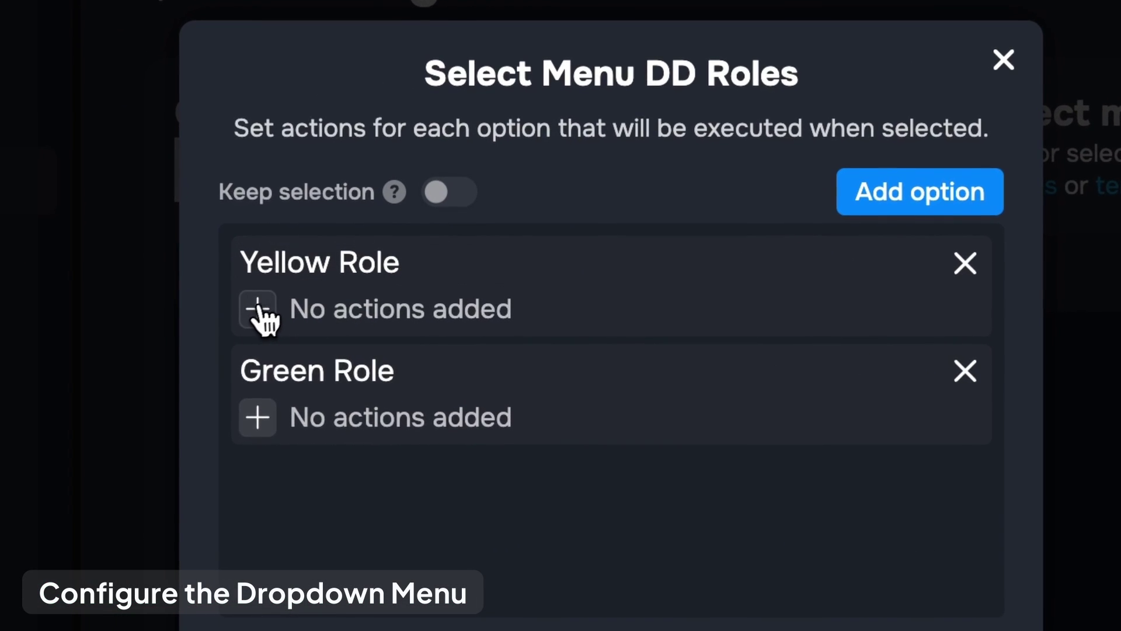
{"action": "left_click", "coordinate": [383, 323]}
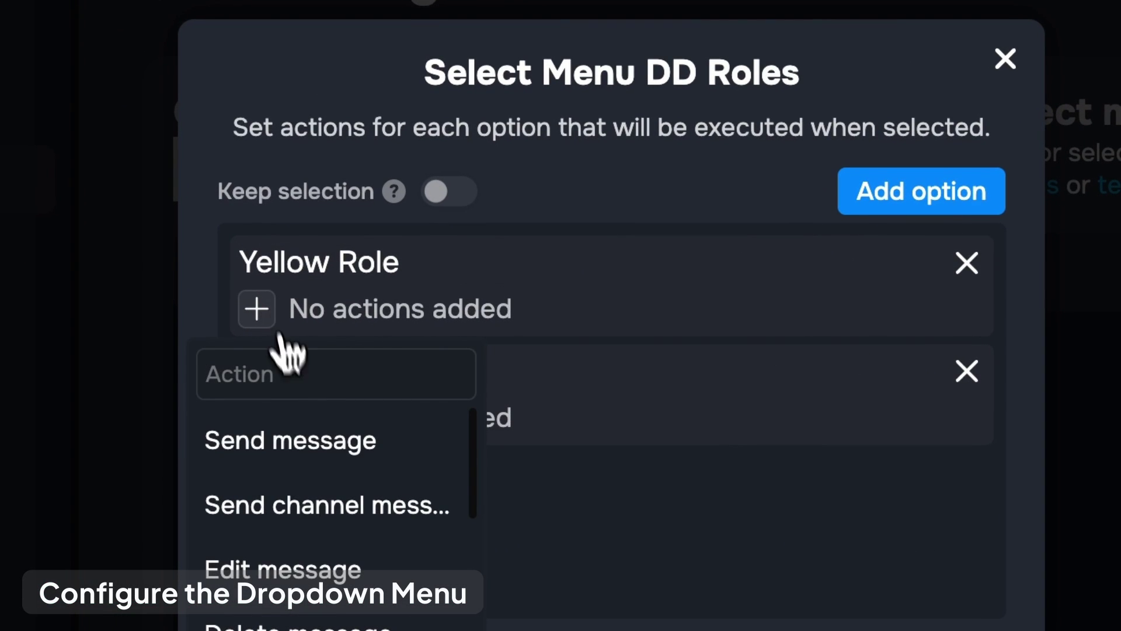
{"action": "left_click", "coordinate": [306, 446]}
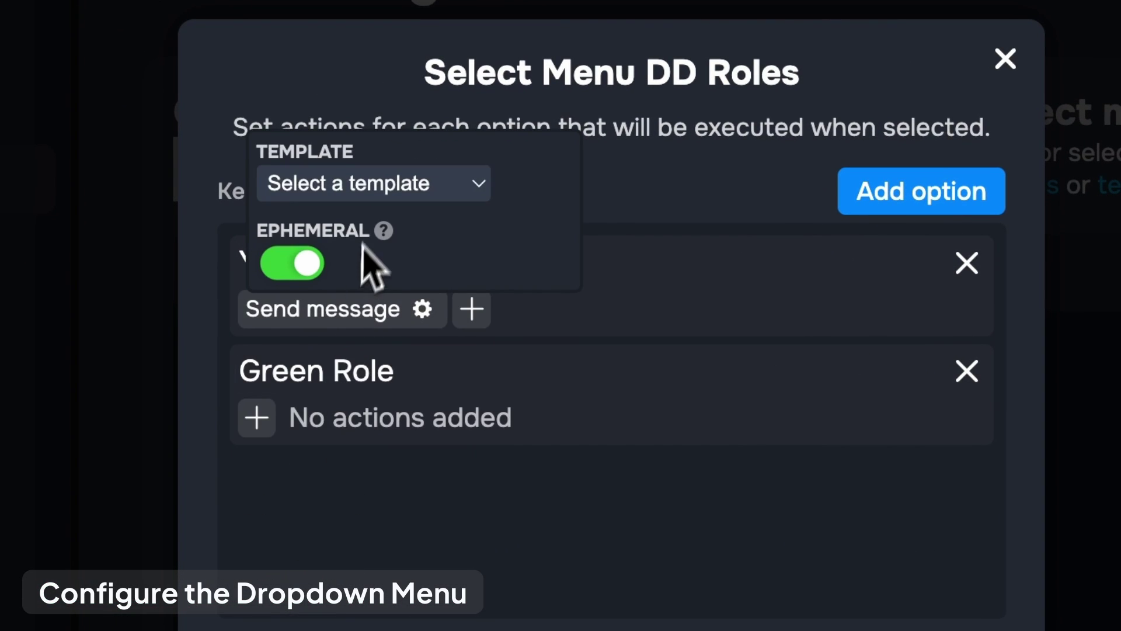
{"action": "left_click", "coordinate": [372, 193]}
{"action": "left_click", "coordinate": [374, 217]}
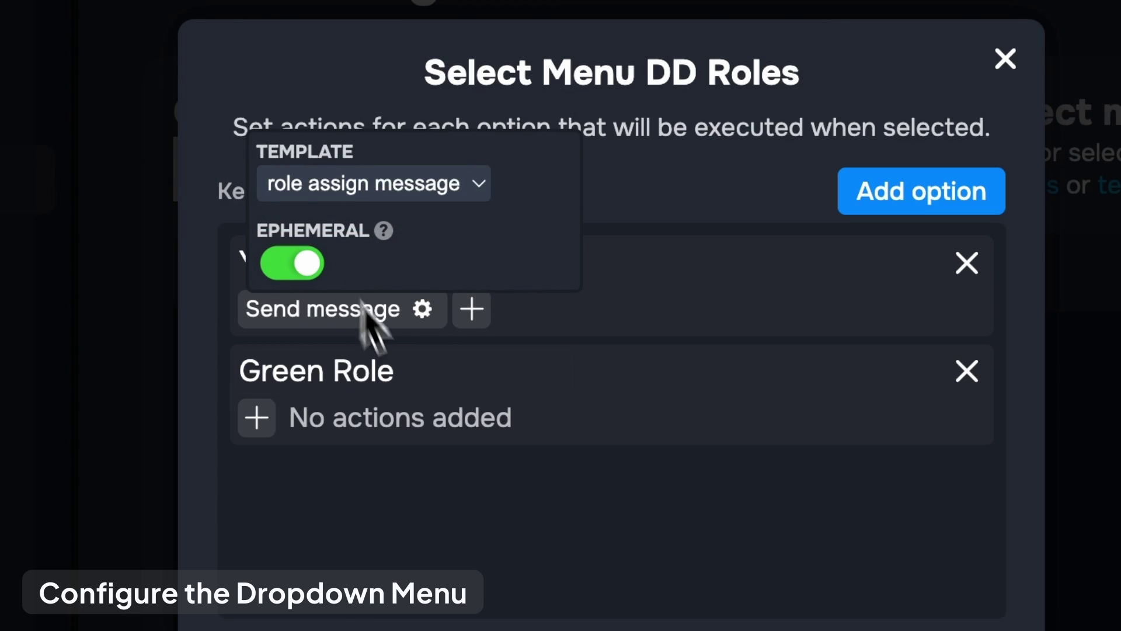
{"action": "left_click", "coordinate": [462, 508]}
Add a Toggle roles action to the Yellow Role option and assign it the Yellow role.
{"action": "left_click", "coordinate": [471, 310]}
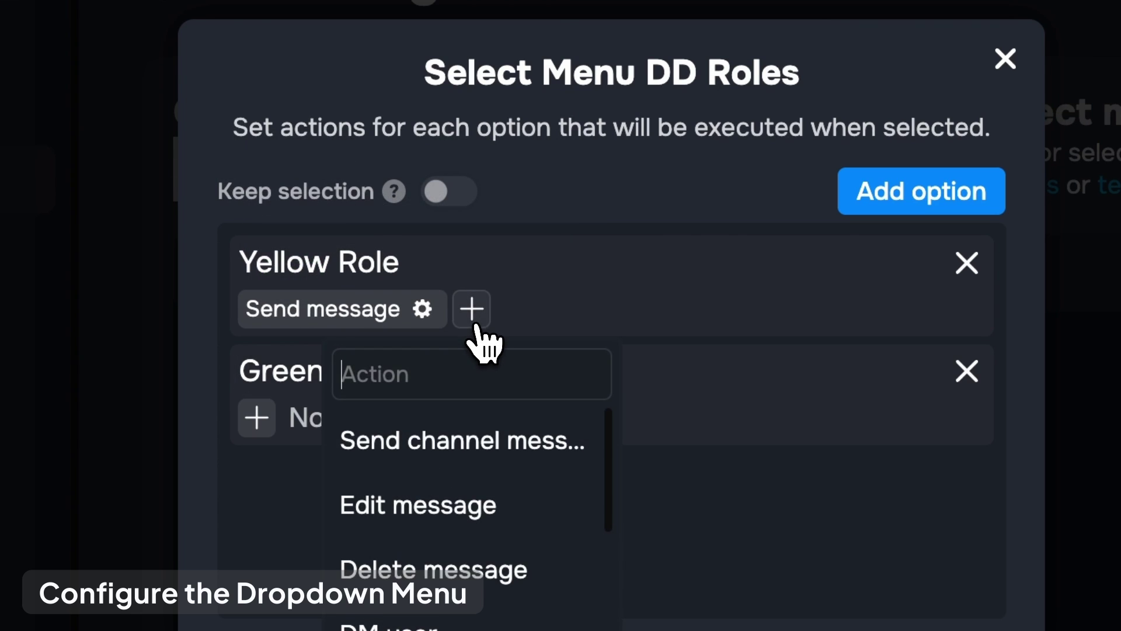
{"action": "type", "text": "toggle"}
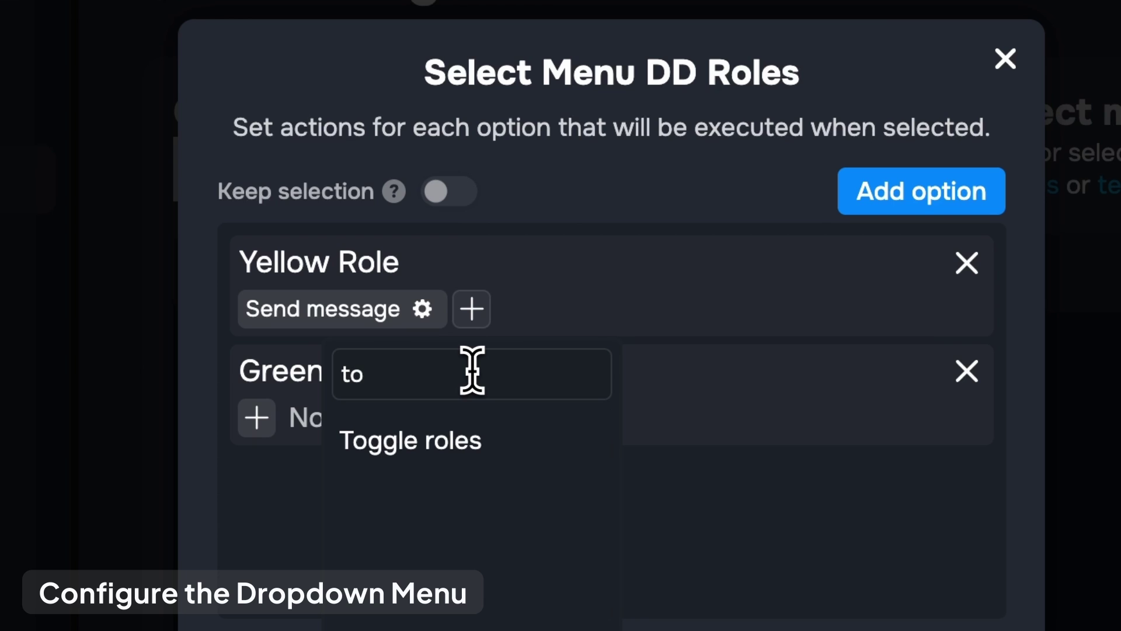
{"action": "left_click", "coordinate": [494, 458]}
{"action": "left_click", "coordinate": [496, 260]}
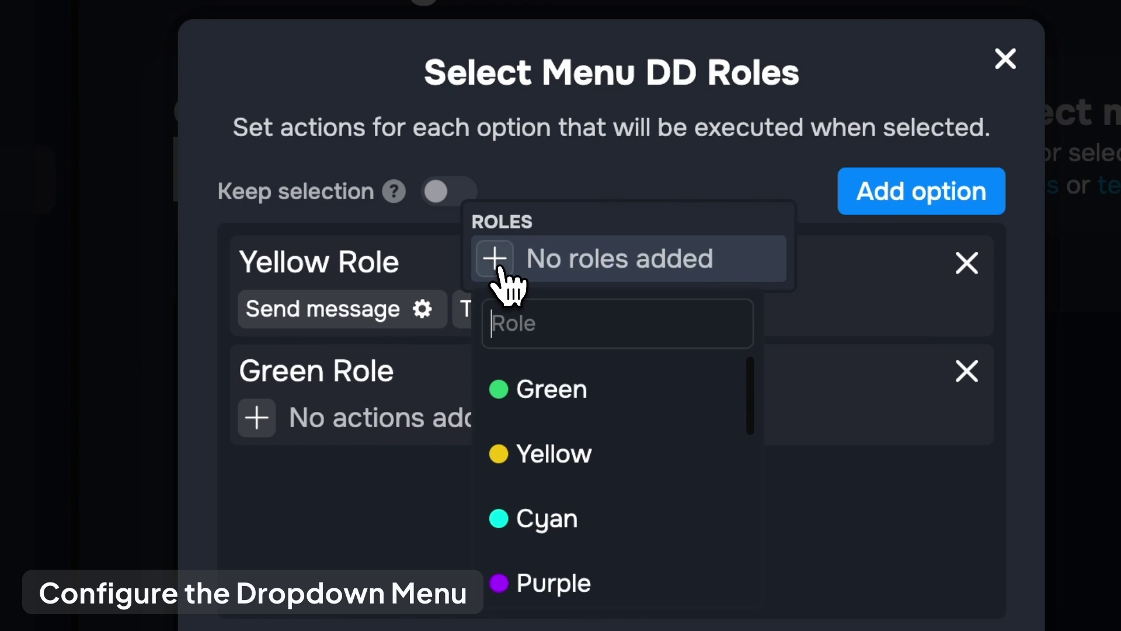
{"action": "left_click", "coordinate": [553, 459]}
{"action": "left_click", "coordinate": [615, 494]}
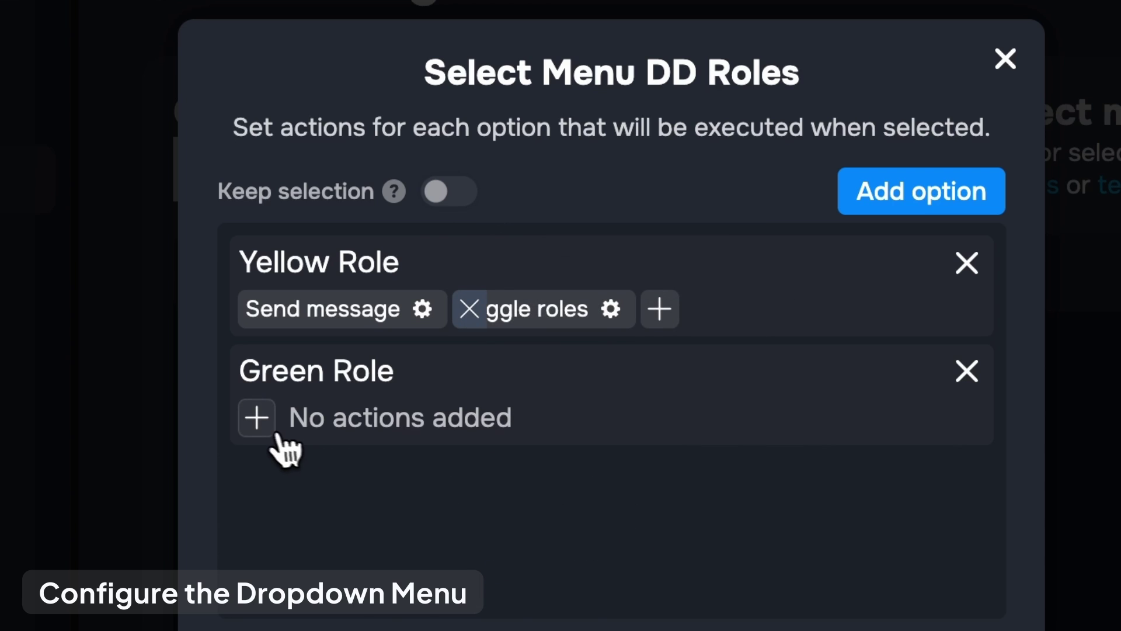
Add a Send message action using the "role assign message" template to the Green Role option.
{"action": "left_click", "coordinate": [258, 426]}
{"action": "left_click", "coordinate": [326, 558]}
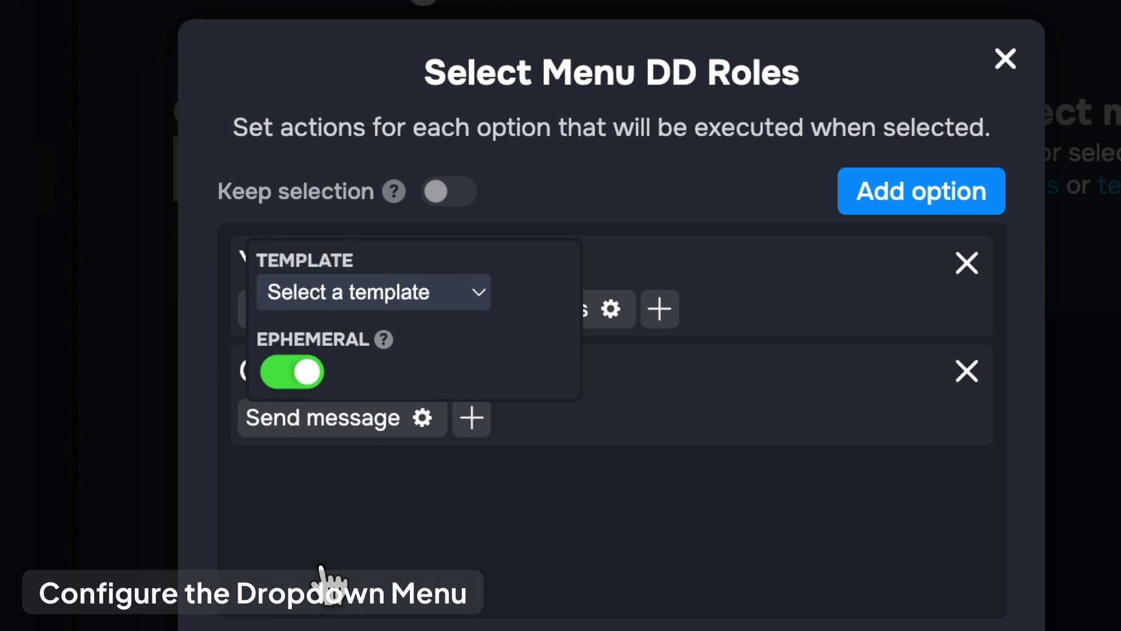
{"action": "left_click", "coordinate": [430, 292]}
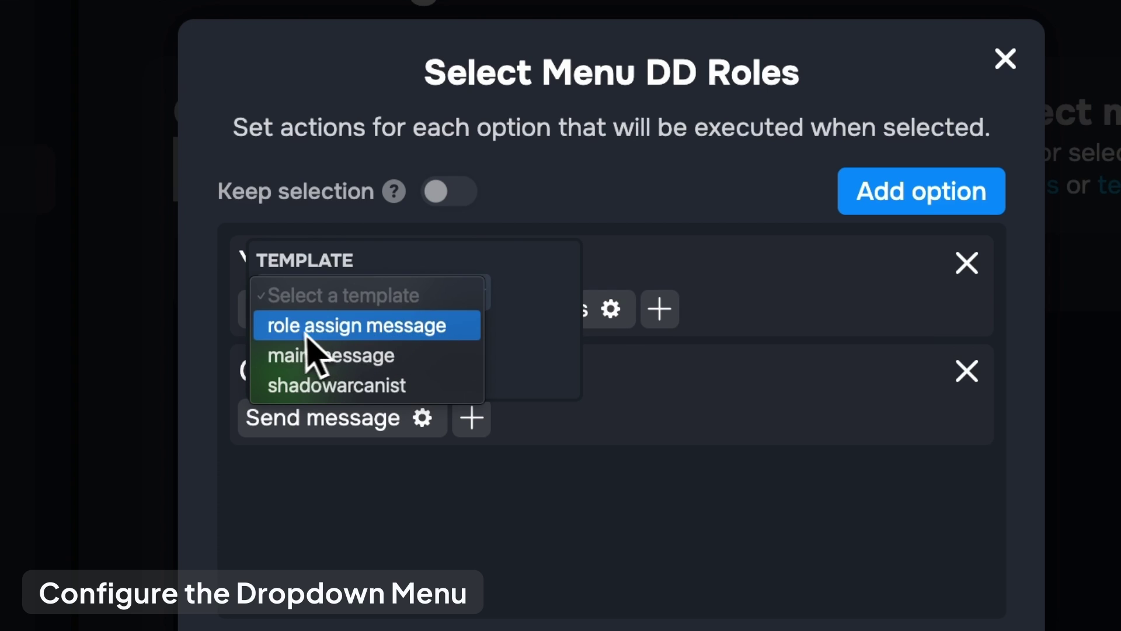
{"action": "left_click", "coordinate": [449, 327]}
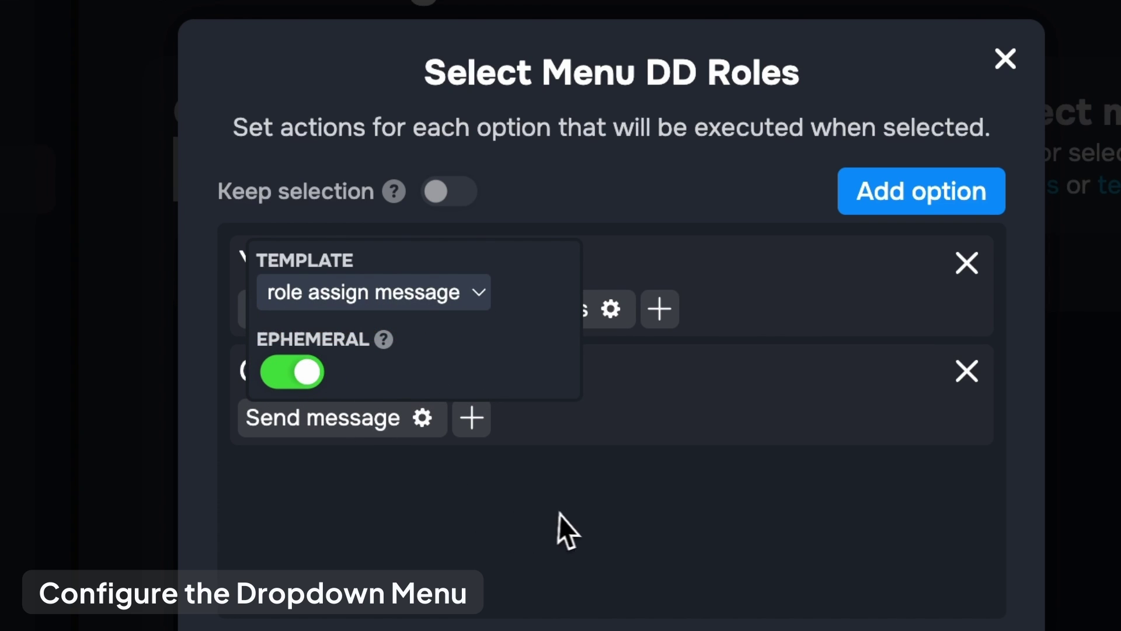
{"action": "left_click", "coordinate": [555, 531]}
Add a Toggle roles action to the Green Role option and assign it the Green role.
{"action": "left_click", "coordinate": [472, 417]}
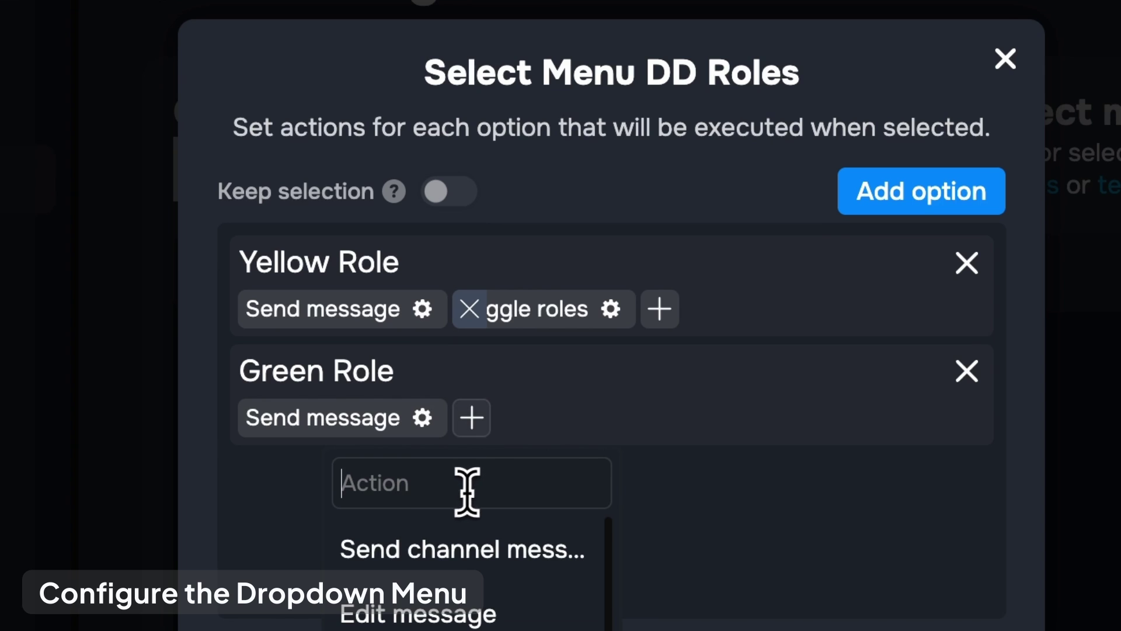
{"action": "type", "text": "toggle"}
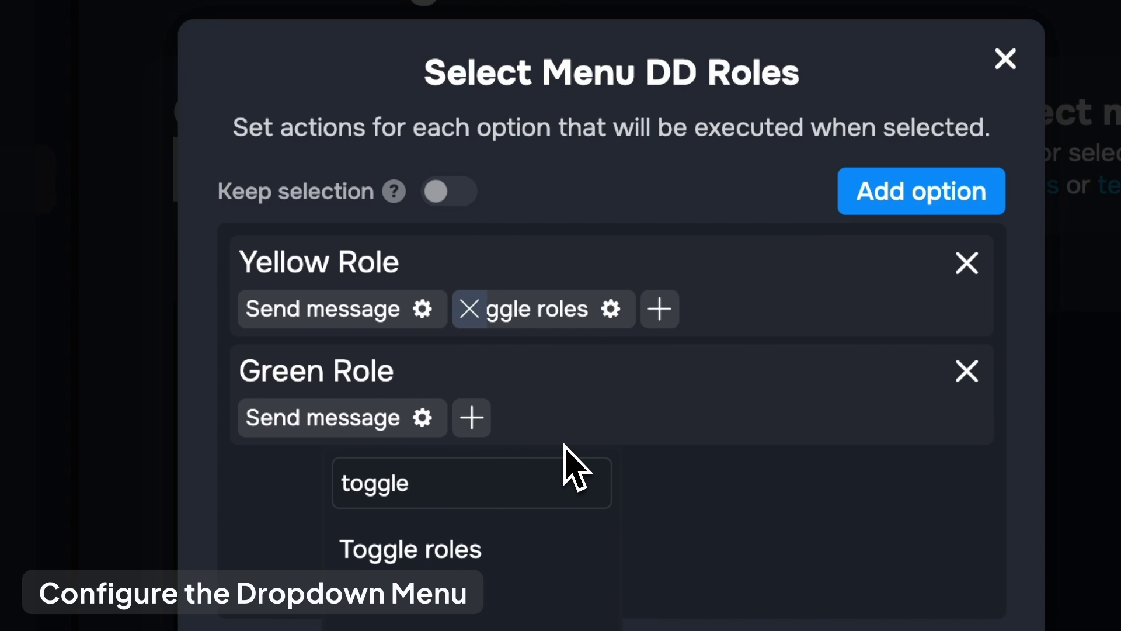
{"action": "left_click", "coordinate": [490, 565]}
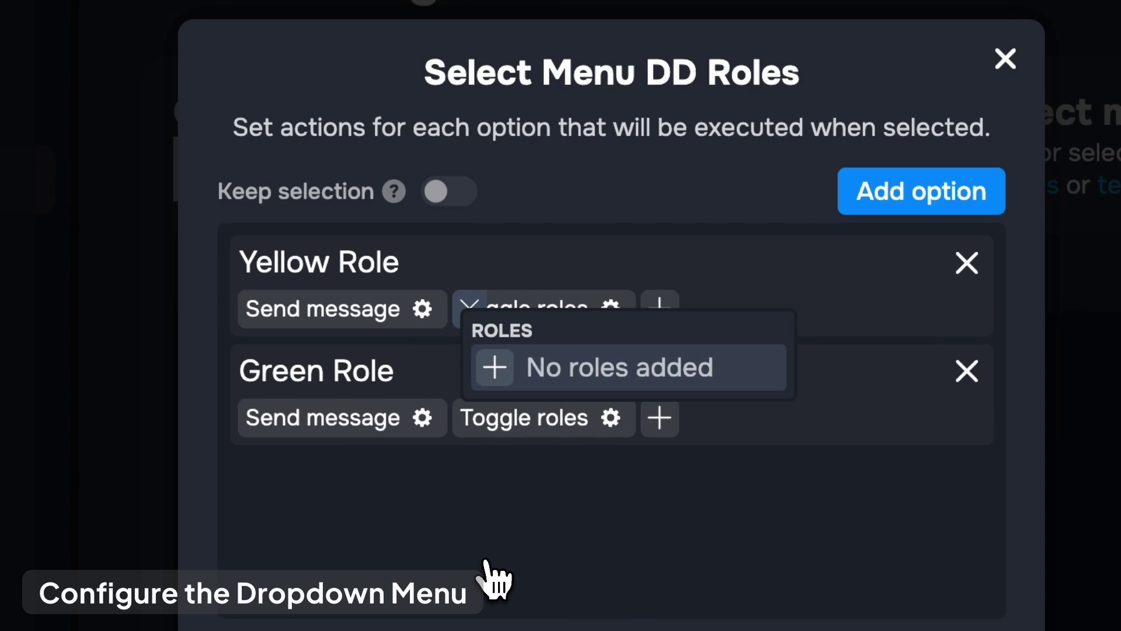
{"action": "left_click", "coordinate": [495, 367]}
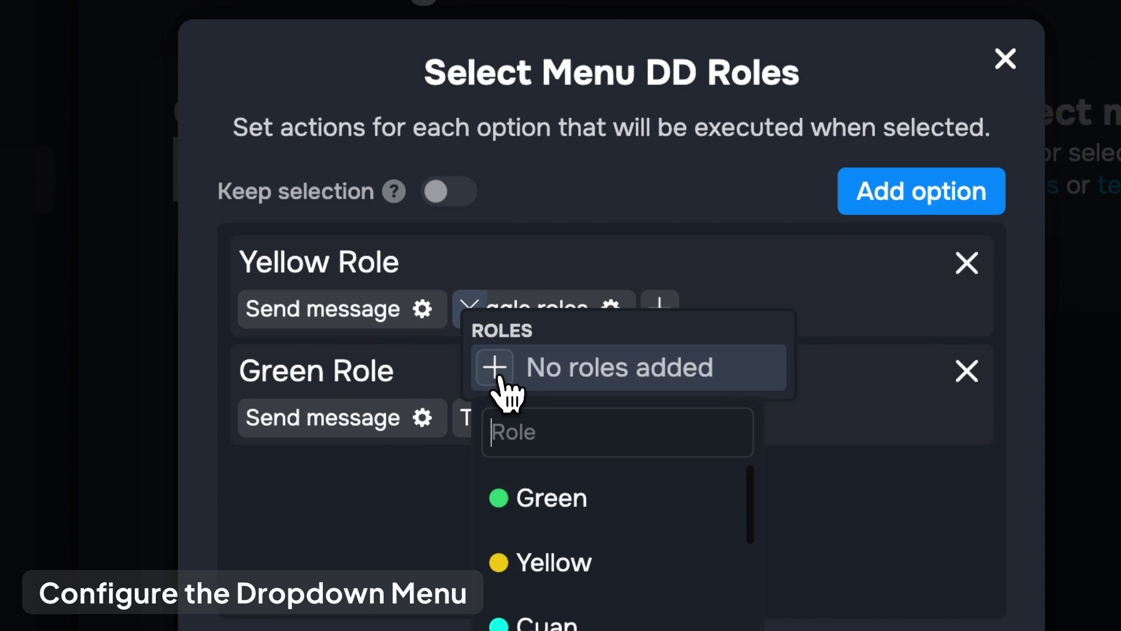
{"action": "left_click", "coordinate": [551, 511]}
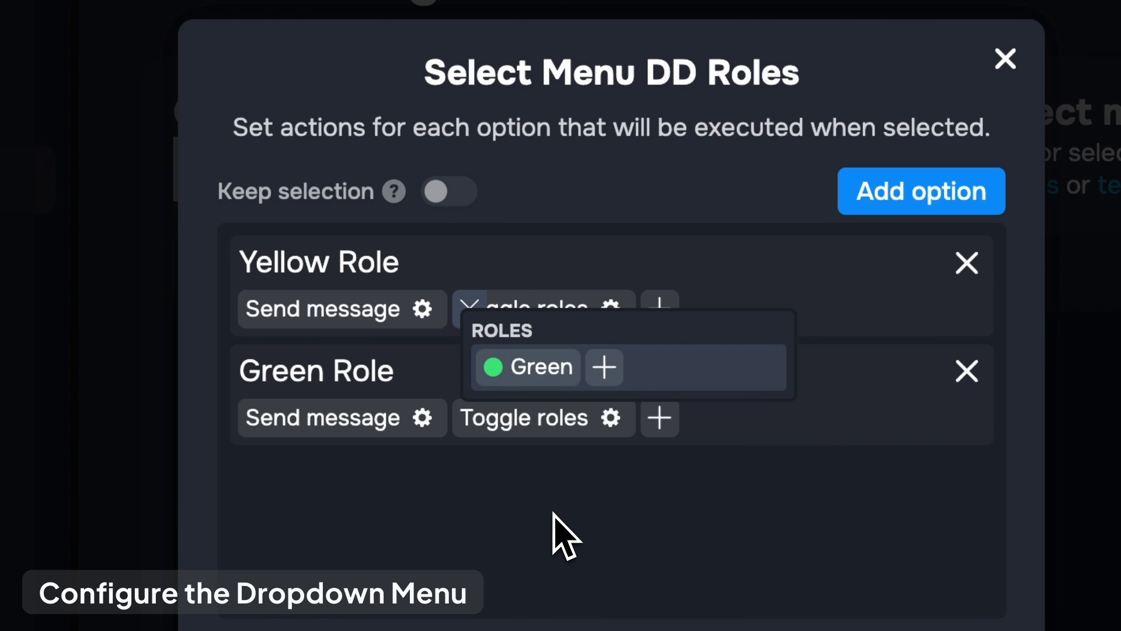
Close the DD Roles select menu configuration and save the component changes.
{"action": "left_click", "coordinate": [677, 496]}
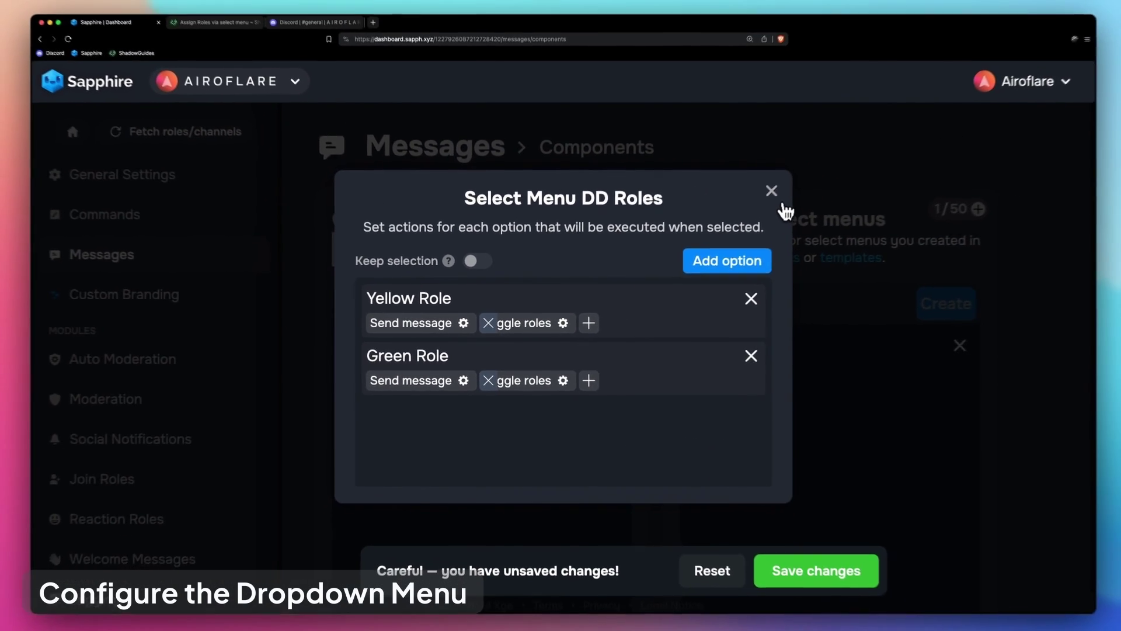
{"action": "left_click", "coordinate": [774, 195]}
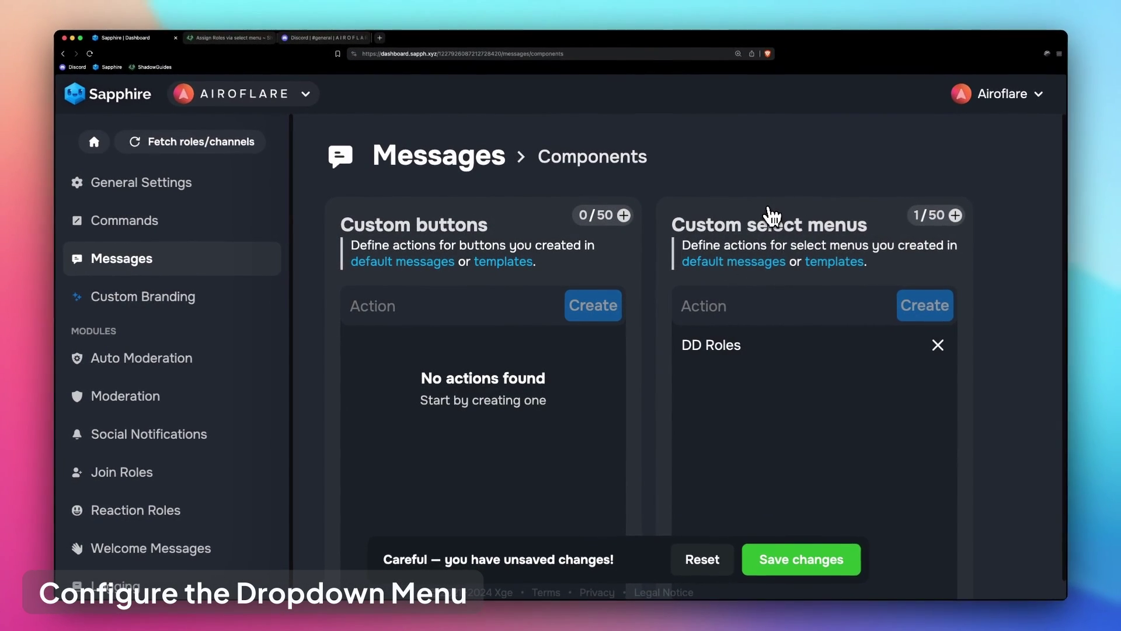
{"action": "left_click", "coordinate": [817, 571]}
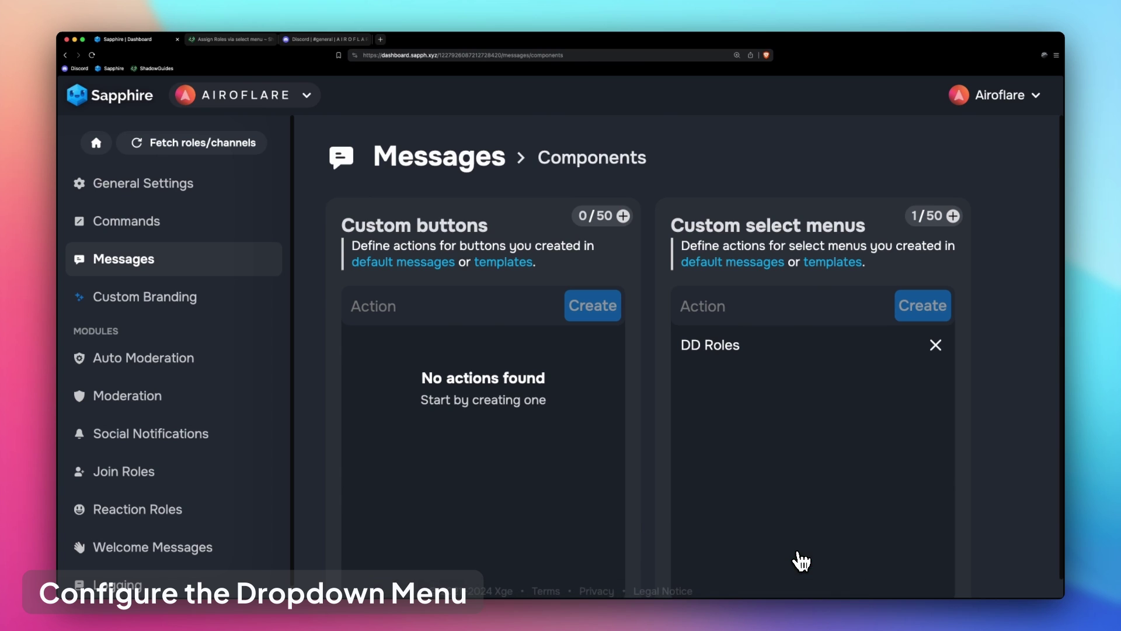
Open the "main message" template from the message templates and preview its dropdown.
{"action": "left_click", "coordinate": [96, 270]}
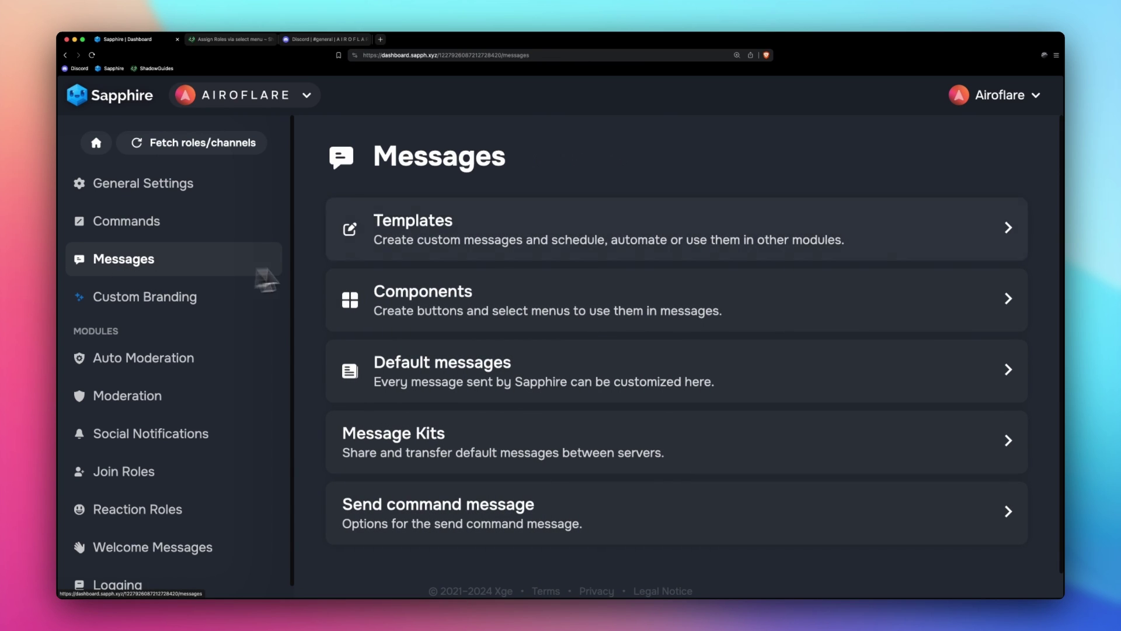
{"action": "left_click", "coordinate": [456, 248]}
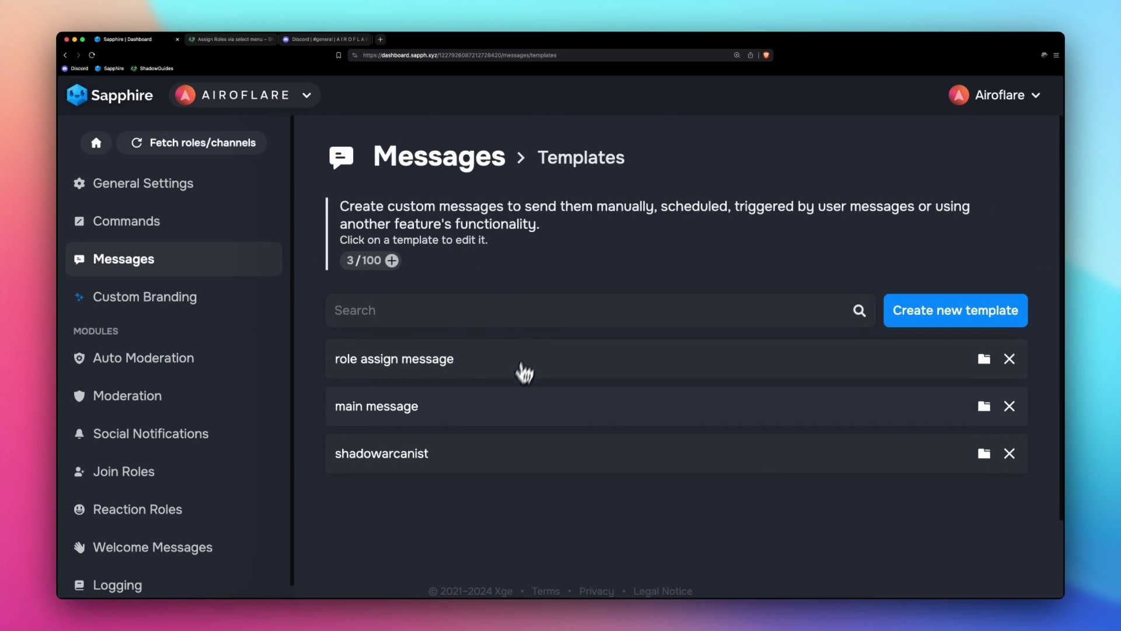
{"action": "left_click", "coordinate": [421, 422]}
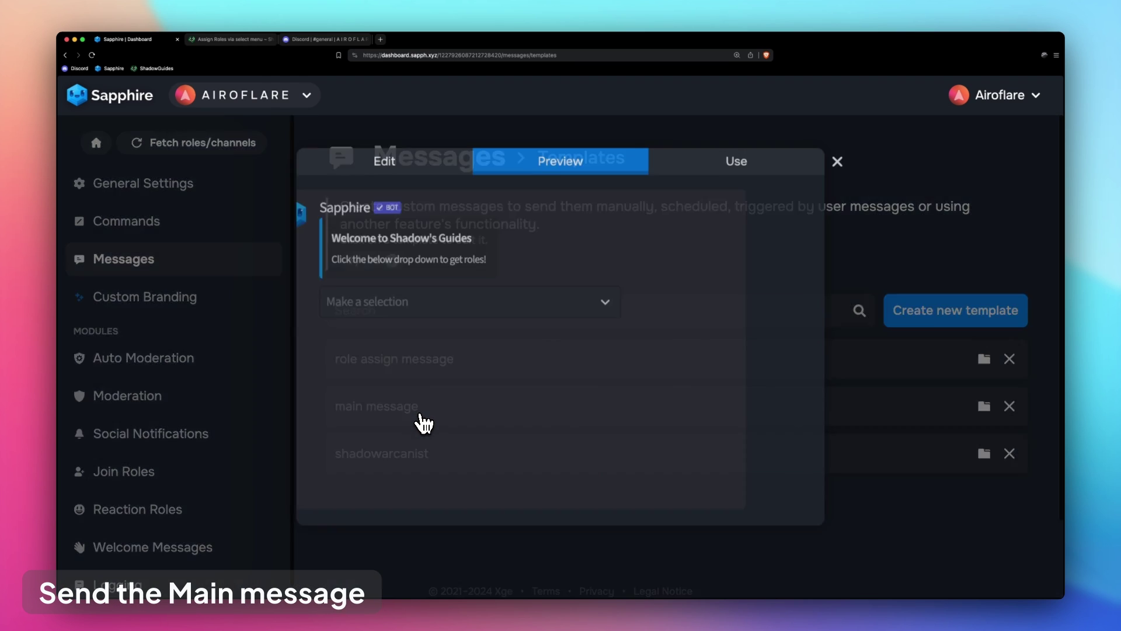
{"action": "left_click", "coordinate": [566, 316]}
{"action": "left_click", "coordinate": [506, 376]}
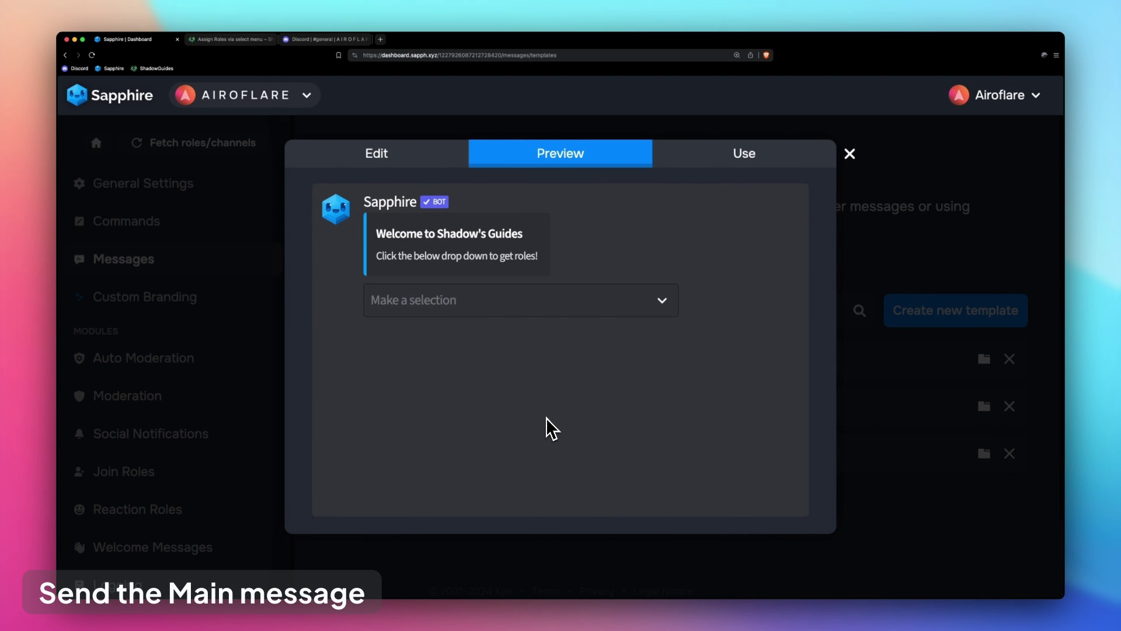
Send the "main message" template to the #general channel.
{"action": "left_click", "coordinate": [746, 163]}
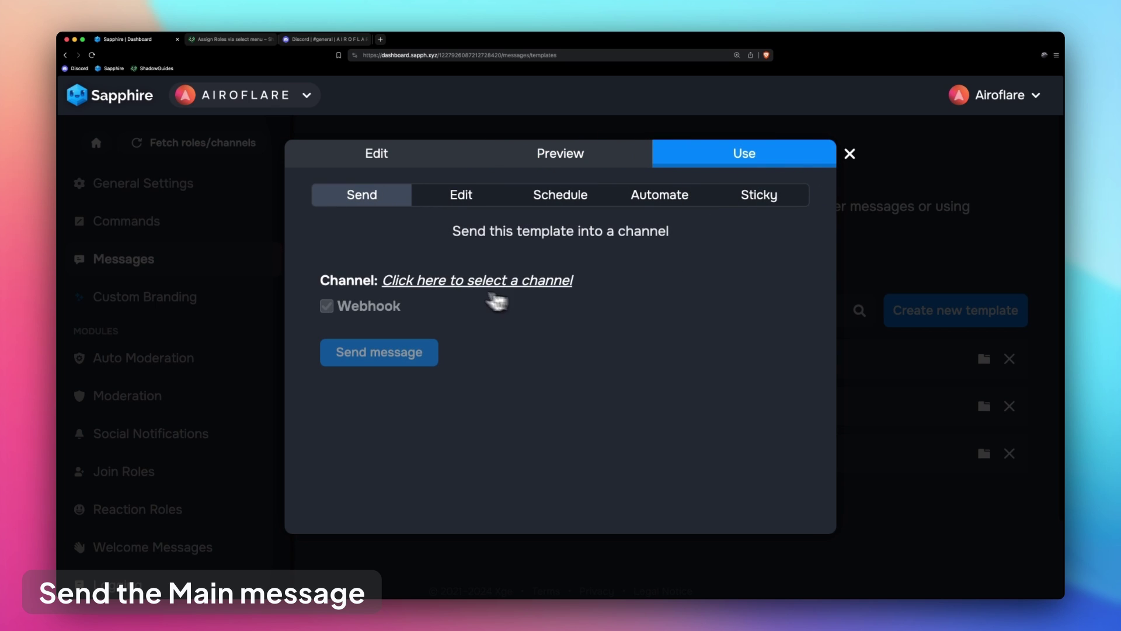
{"action": "left_click", "coordinate": [453, 283]}
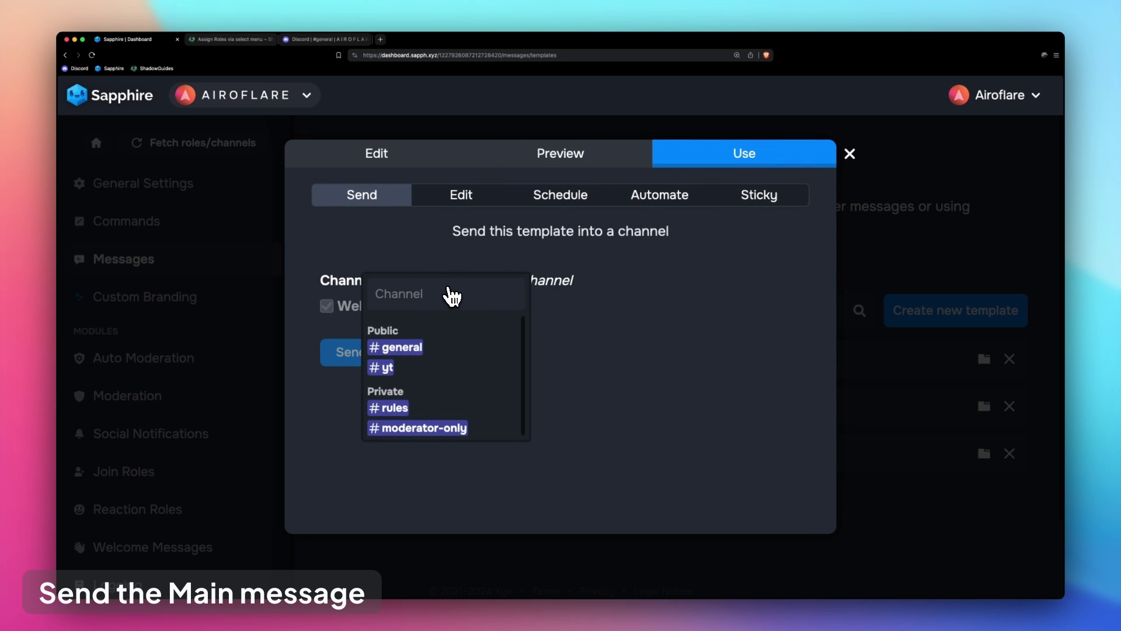
{"action": "left_click", "coordinate": [380, 350]}
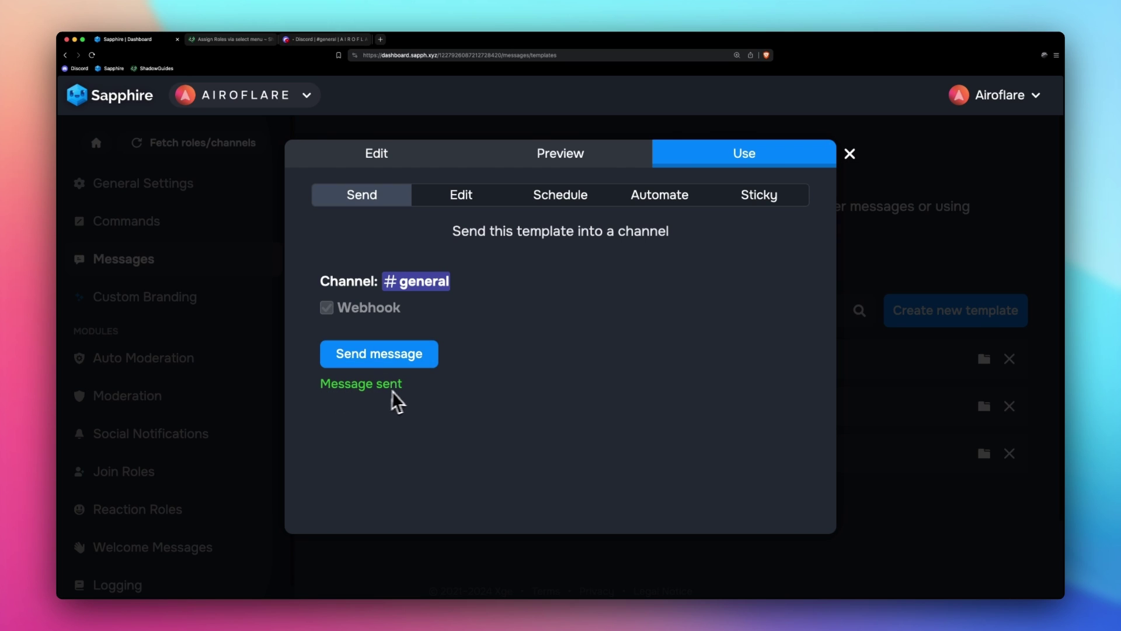
Switch to Discord and open the role list in the AIROFLARE server settings.
{"action": "left_click", "coordinate": [304, 40]}
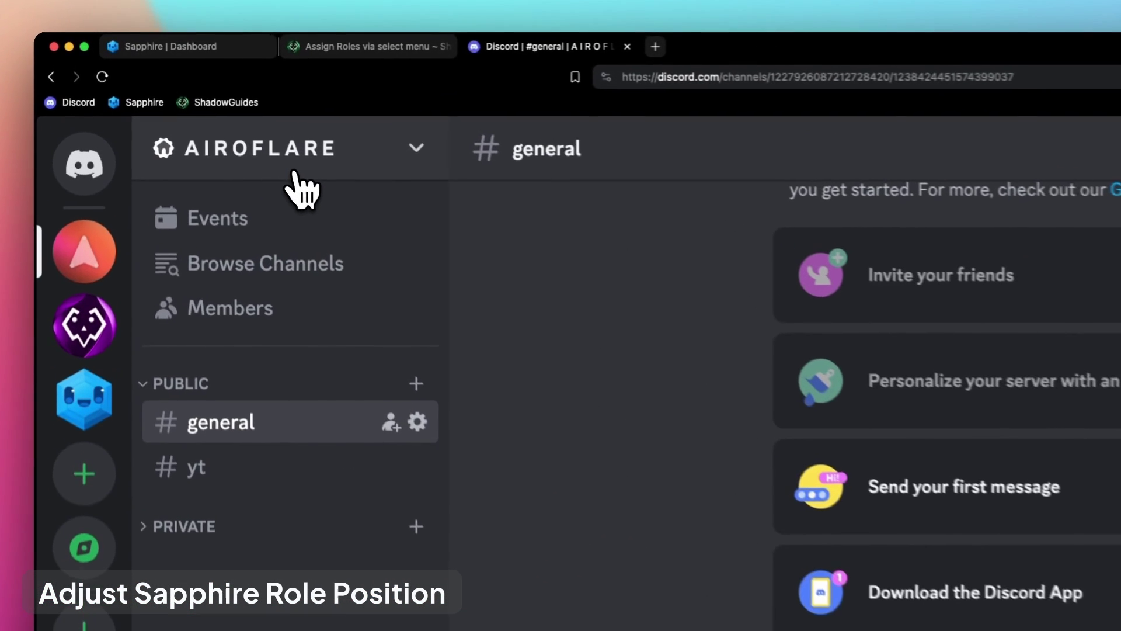
{"action": "left_click", "coordinate": [295, 174]}
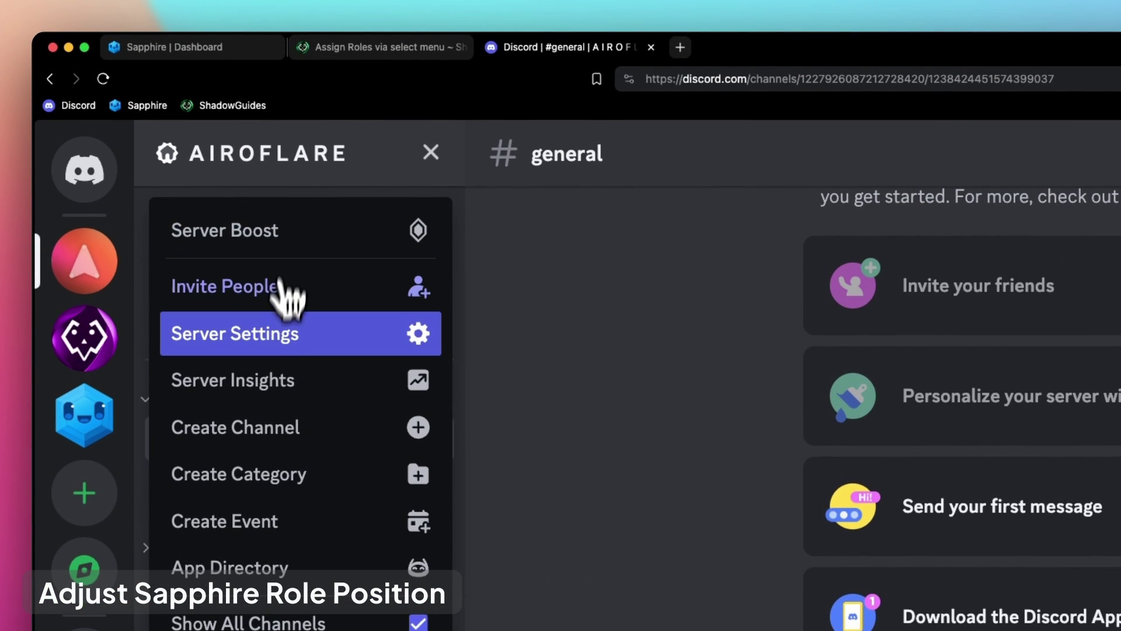
{"action": "left_click", "coordinate": [278, 351]}
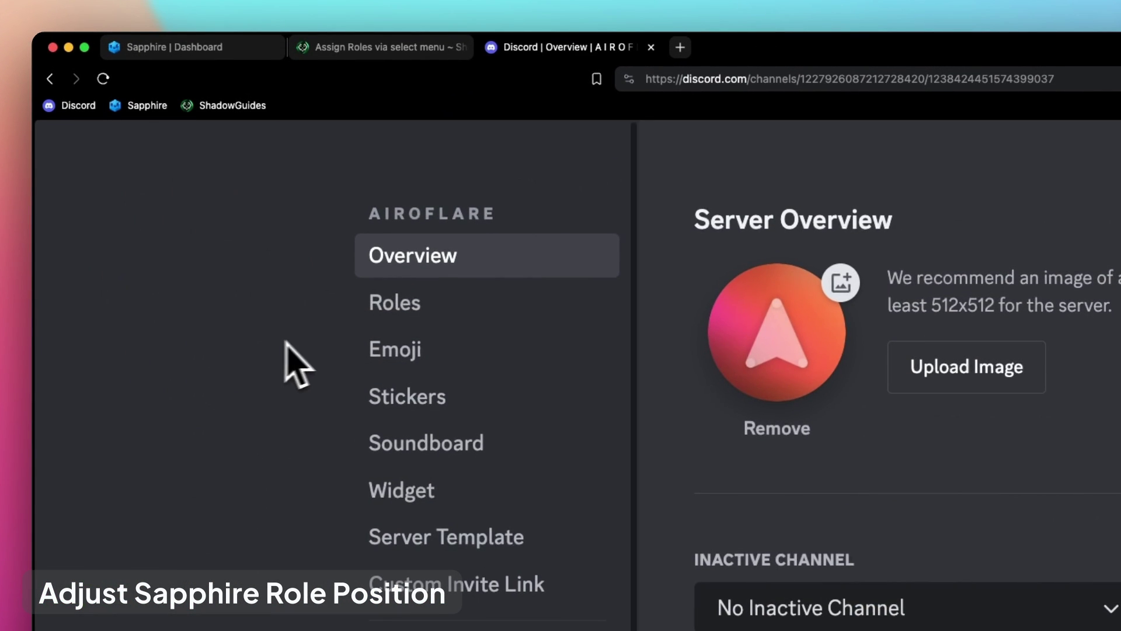
{"action": "left_click", "coordinate": [399, 317]}
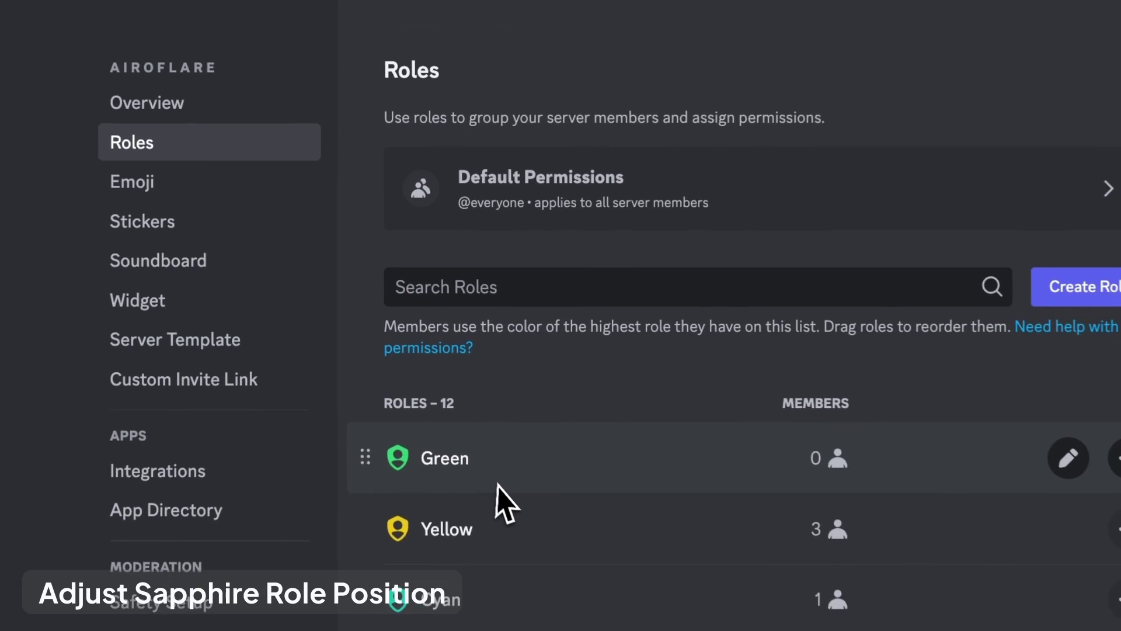
Move the Sapphire role to the top of the role list, save the changes and exit the server settings.
{"action": "scroll", "coordinate": [502, 496], "scroll_direction": "down", "scroll_amount": 5}
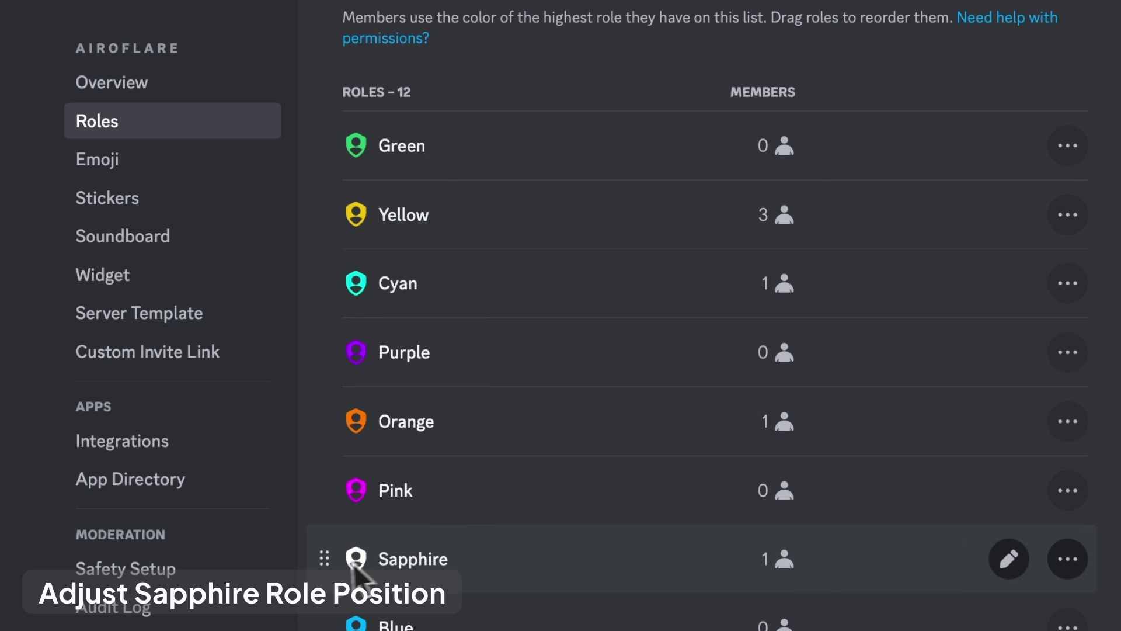
{"action": "left_click_drag", "start_coordinate": [325, 565], "coordinate": [376, 165]}
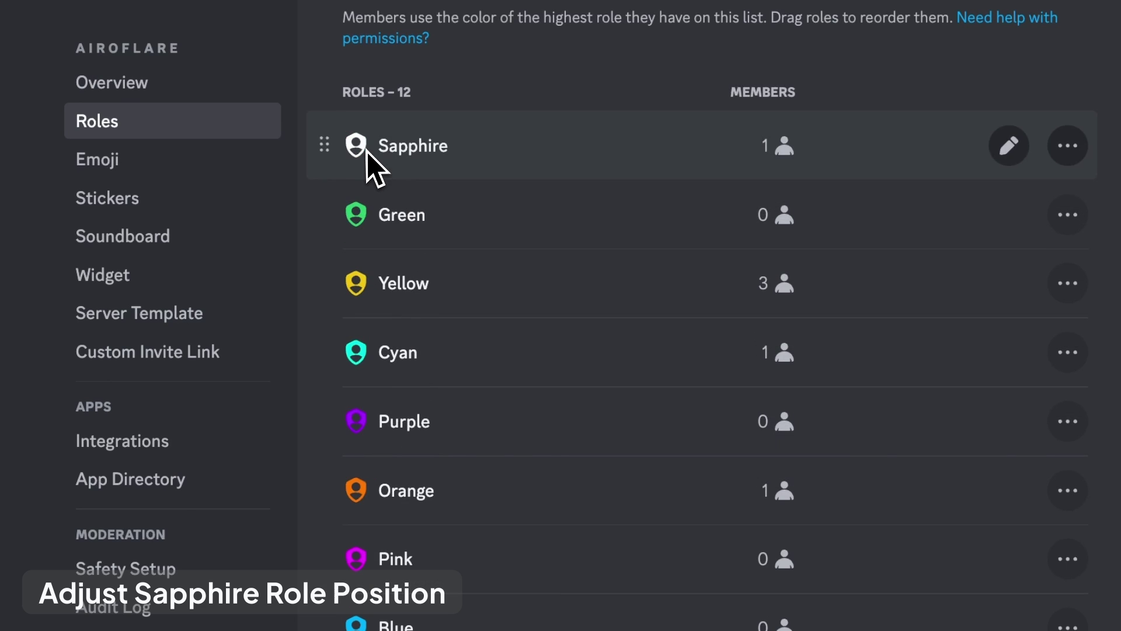
{"action": "scroll", "coordinate": [467, 356], "scroll_direction": "up", "scroll_amount": 2}
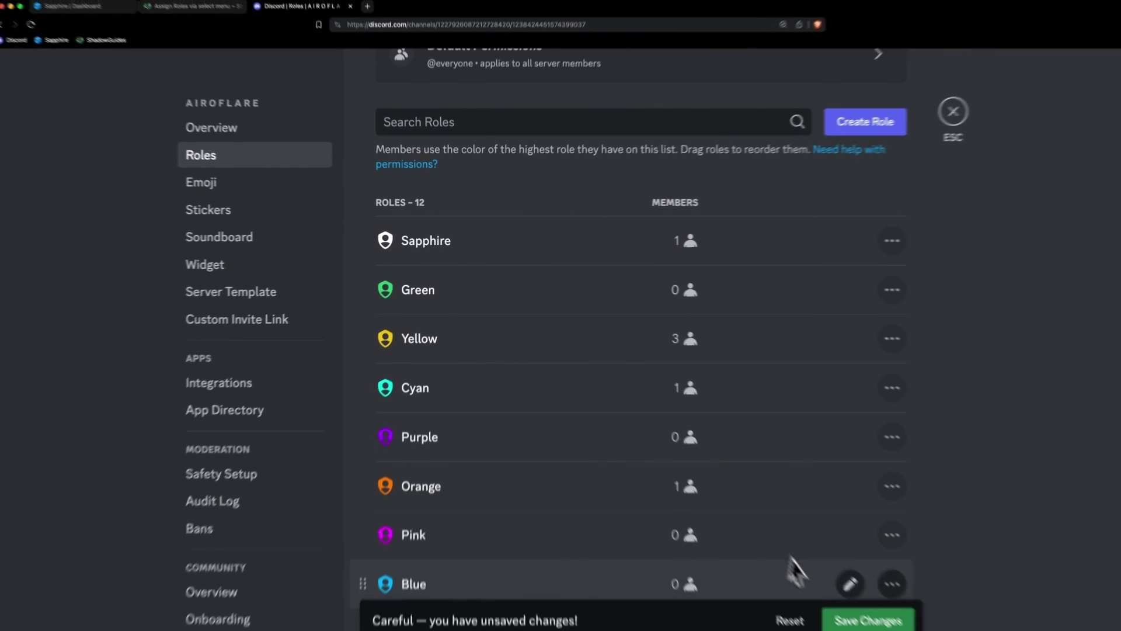
{"action": "left_click", "coordinate": [864, 621]}
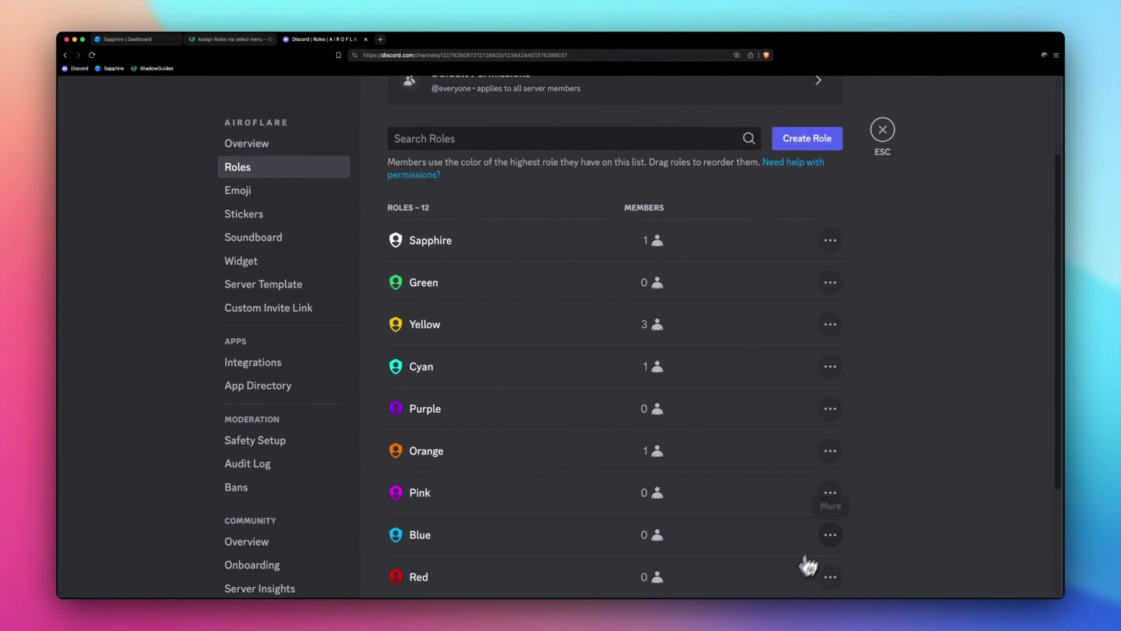
{"action": "left_click", "coordinate": [883, 131]}
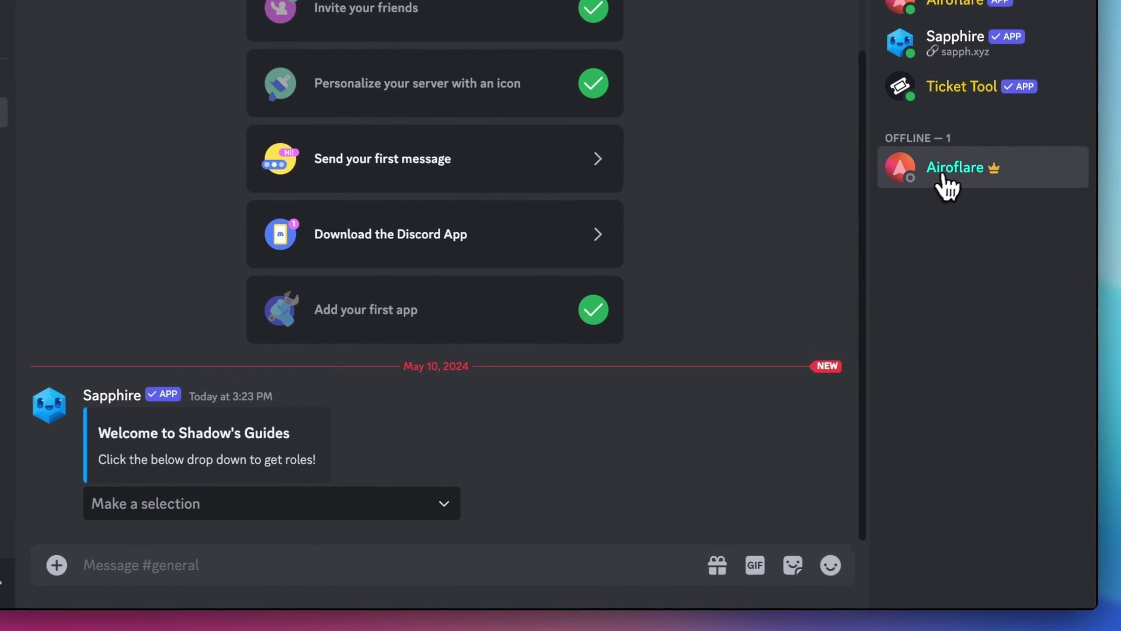
Test the welcome message's dropdown by choosing Yellow Role, checking the server owner's profile roles before and after.
{"action": "left_click", "coordinate": [949, 277]}
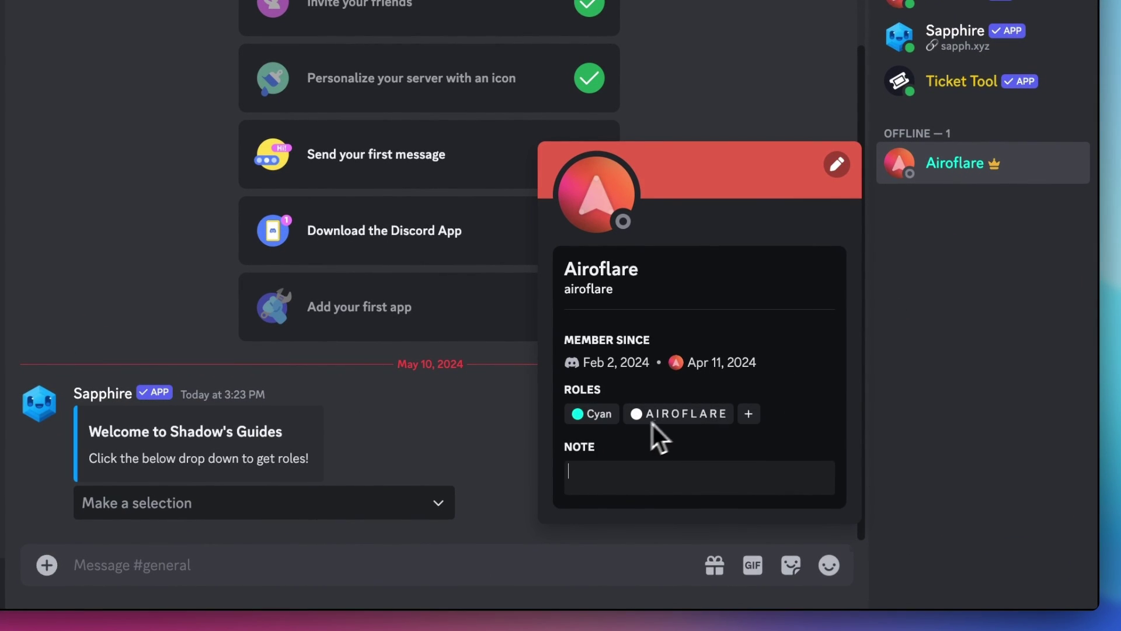
{"action": "left_click", "coordinate": [454, 456]}
{"action": "left_click", "coordinate": [238, 511]}
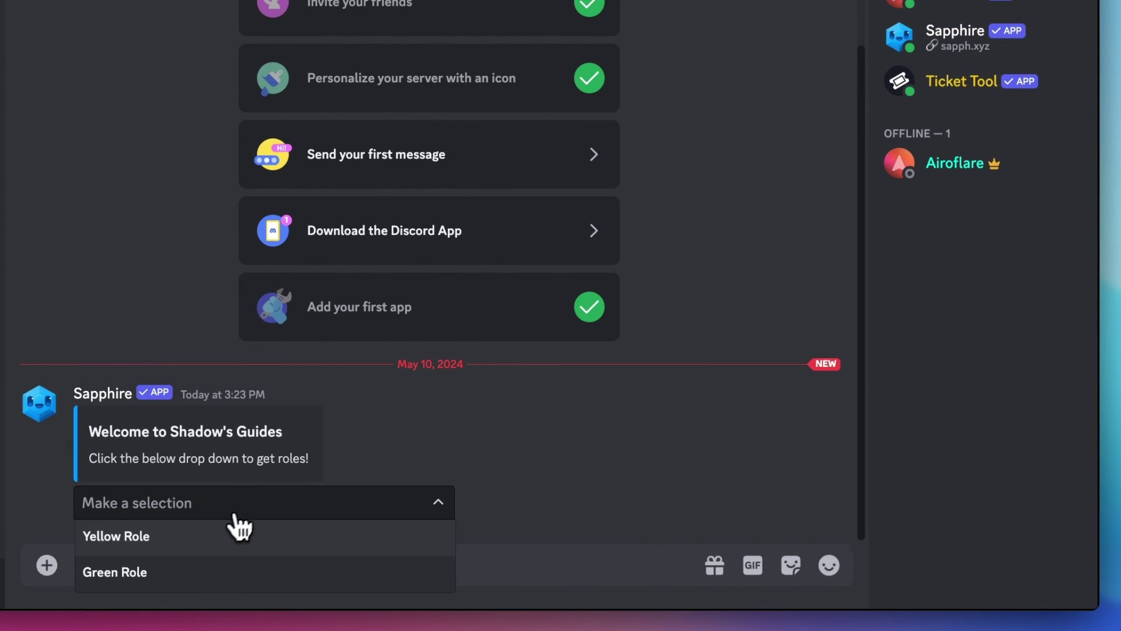
{"action": "left_click", "coordinate": [125, 545]}
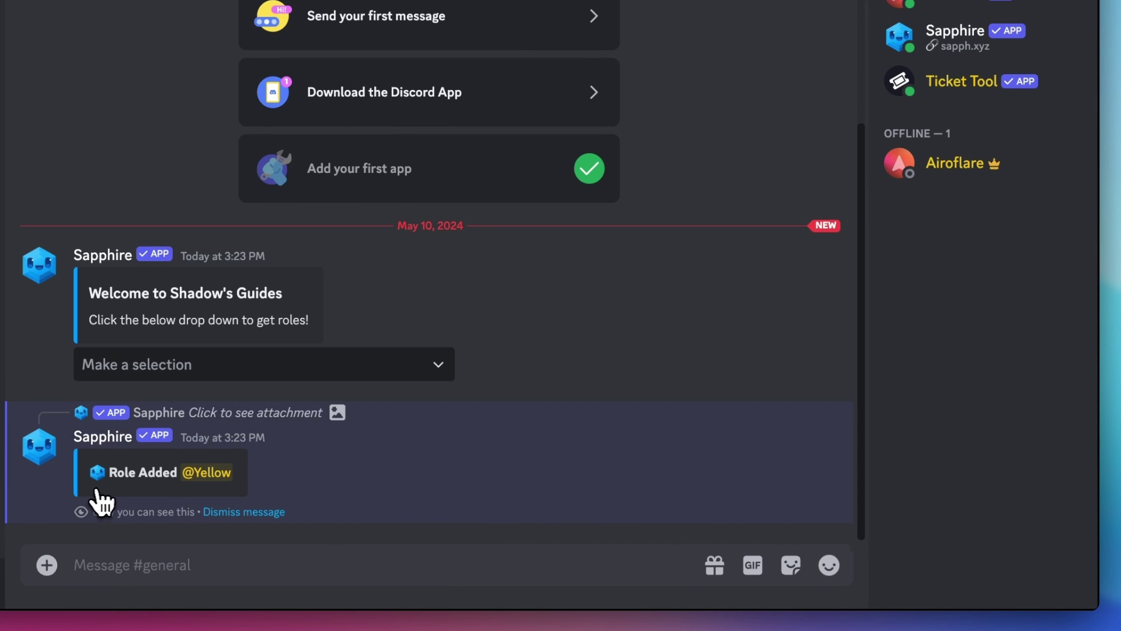
{"action": "left_click", "coordinate": [960, 179]}
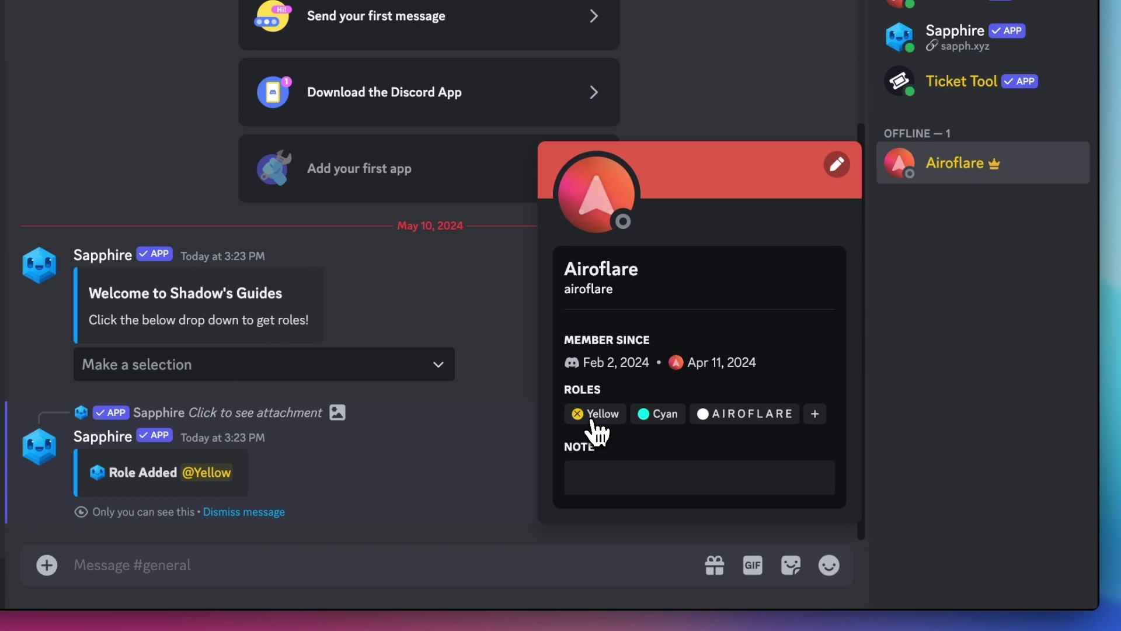
{"action": "left_click", "coordinate": [476, 532]}
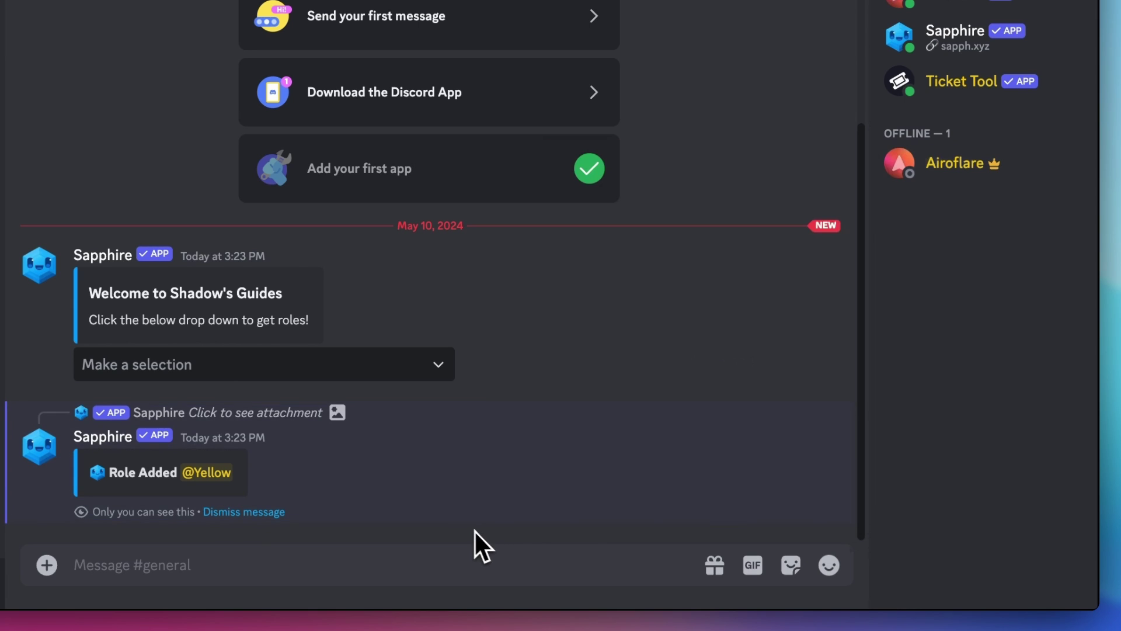
Dismiss the bot's reply, choose Yellow Role again to toggle it off, and check the server owner's profile roles.
{"action": "left_click", "coordinate": [278, 512]}
{"action": "left_click", "coordinate": [313, 502]}
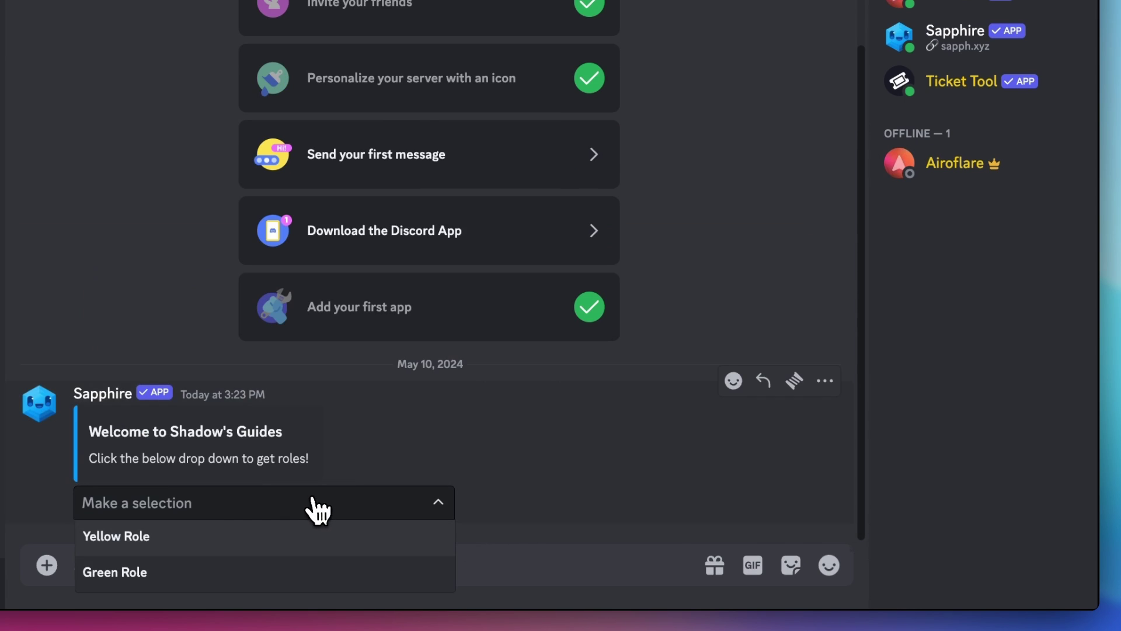
{"action": "left_click", "coordinate": [122, 534]}
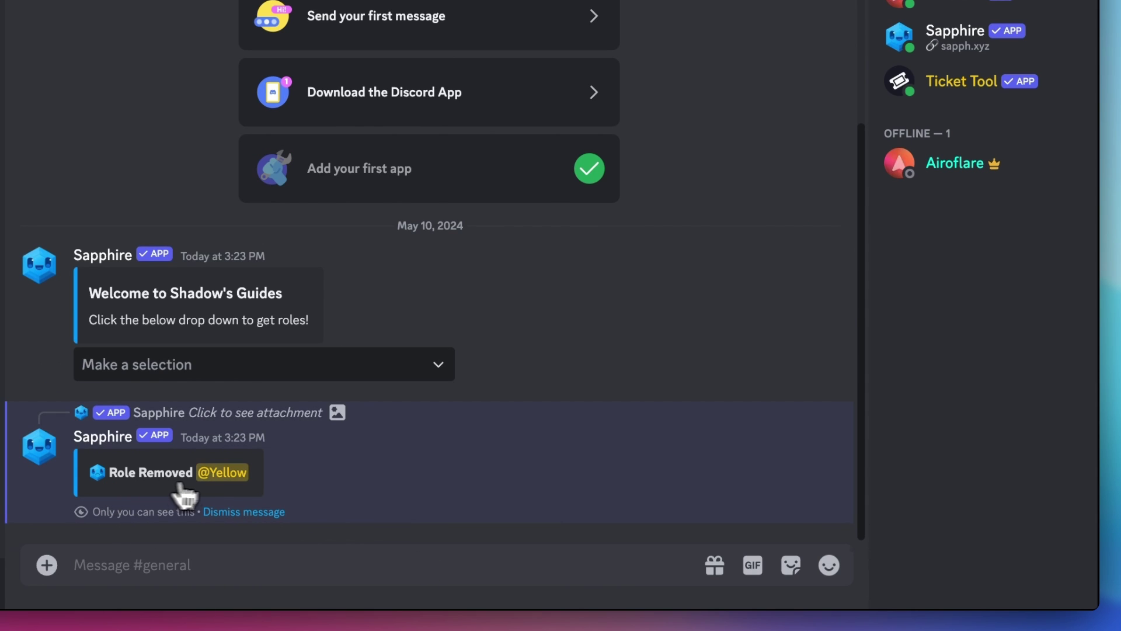
{"action": "left_click", "coordinate": [939, 179]}
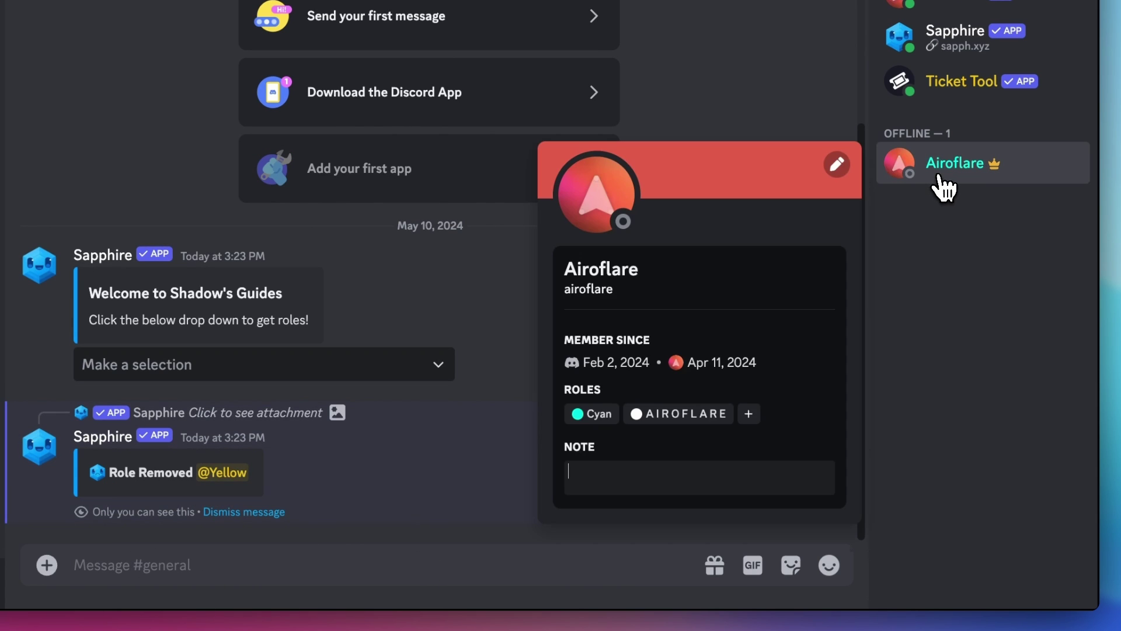
{"action": "left_click", "coordinate": [574, 447]}
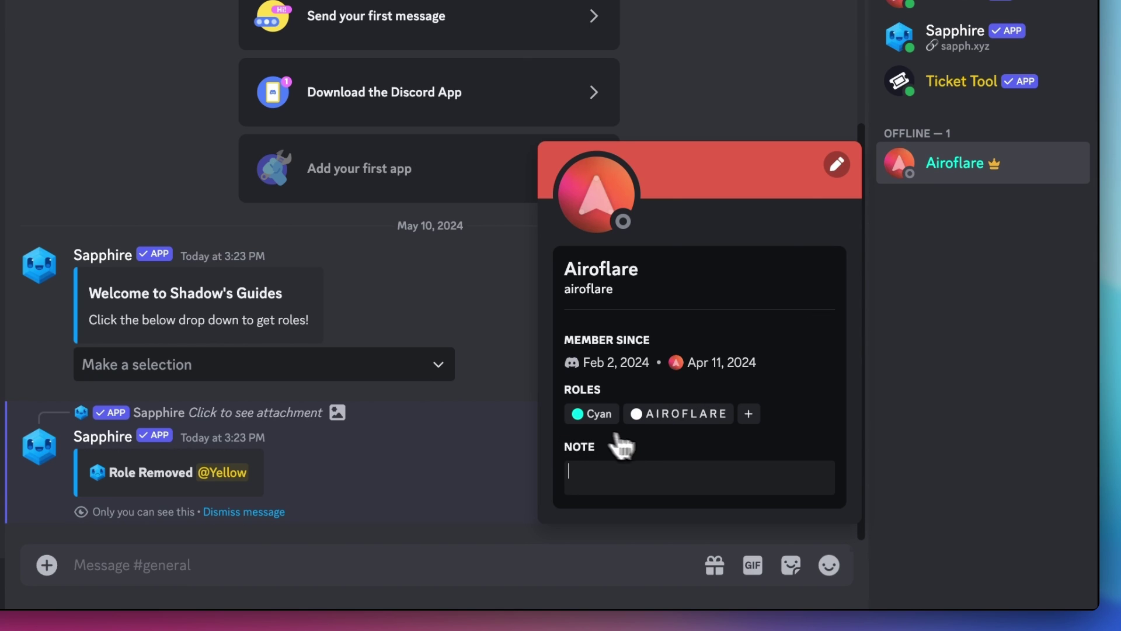
{"action": "left_click", "coordinate": [493, 504]}
Dismiss the bot's reply, choose Green Role in the dropdown, and check the server owner's profile roles.
{"action": "left_click", "coordinate": [261, 514]}
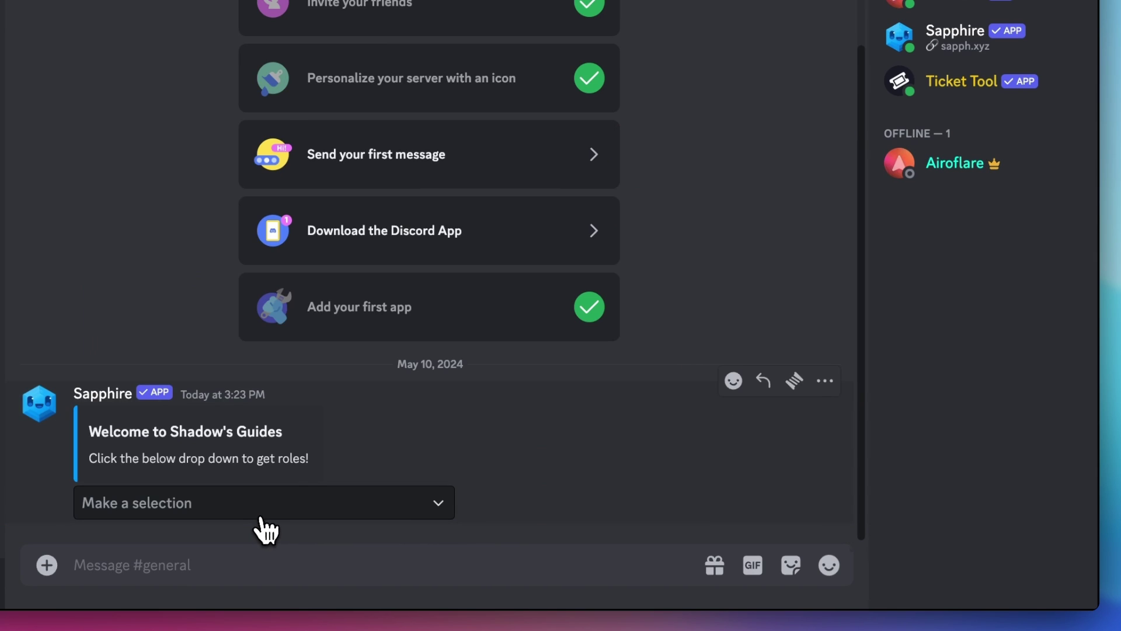
{"action": "left_click", "coordinate": [260, 516]}
{"action": "left_click", "coordinate": [208, 581]}
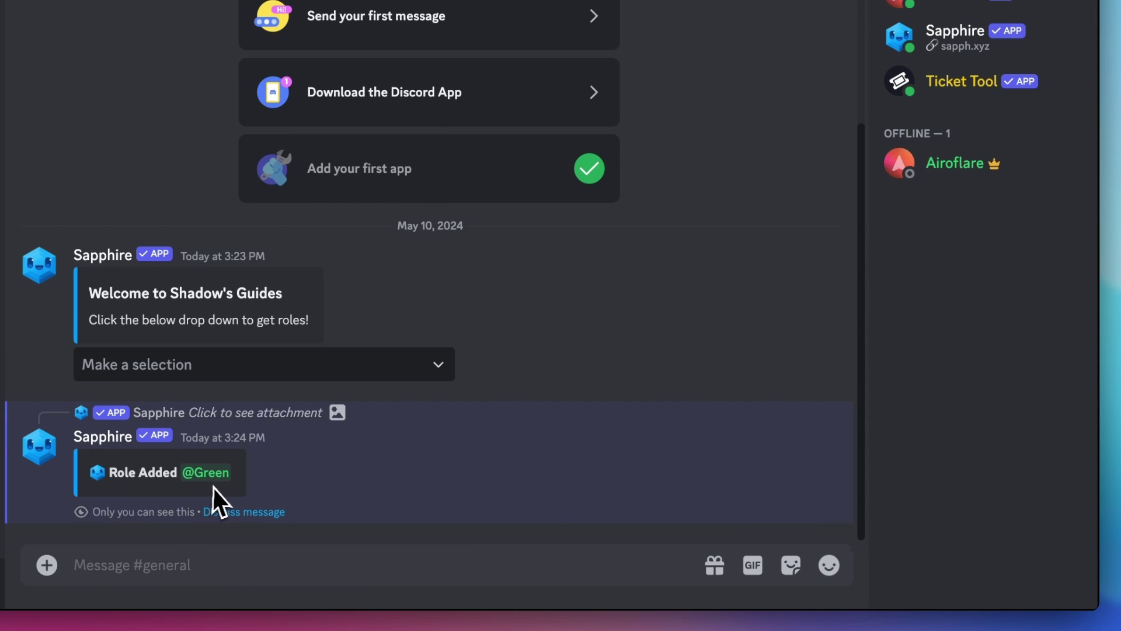
{"action": "left_click", "coordinate": [963, 175]}
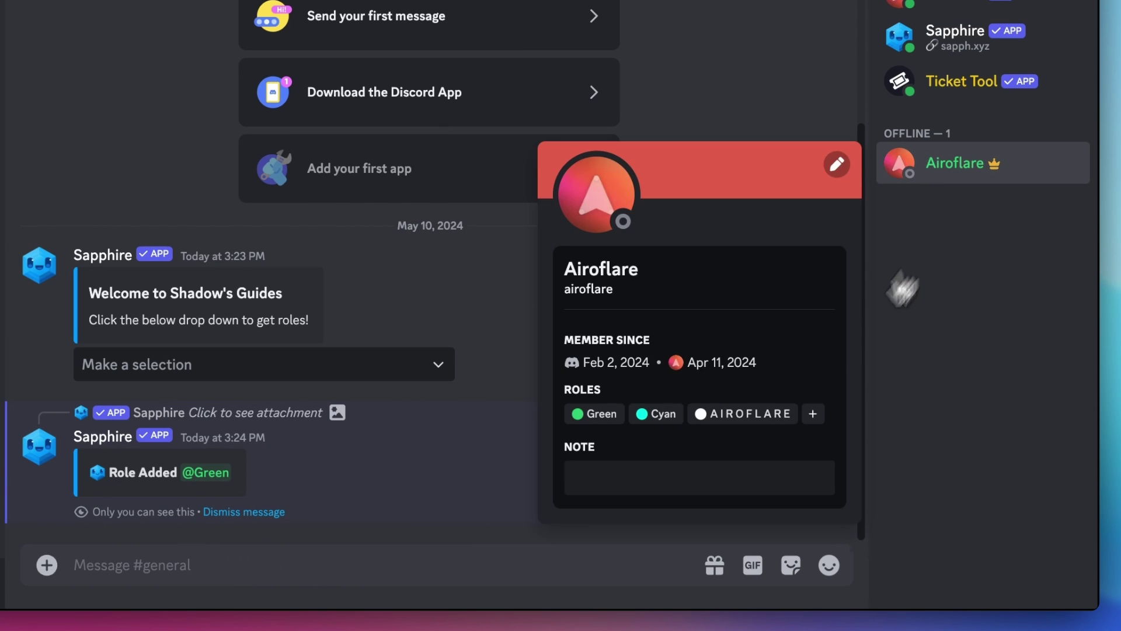
{"action": "left_click", "coordinate": [384, 480]}
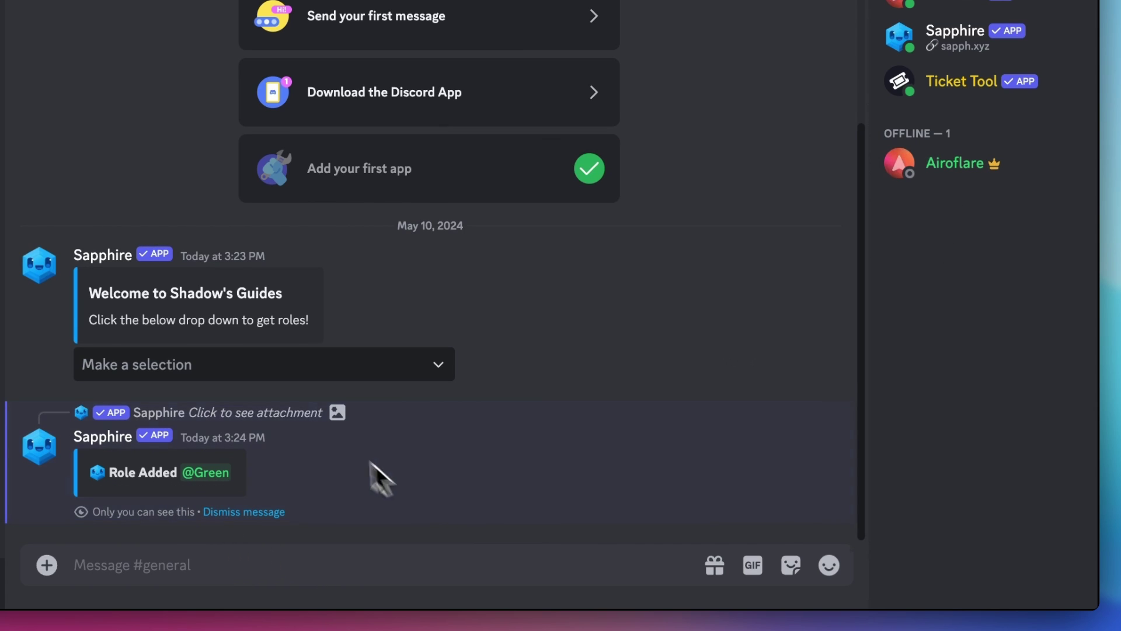
Choose Green Role again to toggle it off, check the server owner's profile roles, and dismiss both bot replies.
{"action": "left_click", "coordinate": [296, 367]}
{"action": "left_click", "coordinate": [261, 435]}
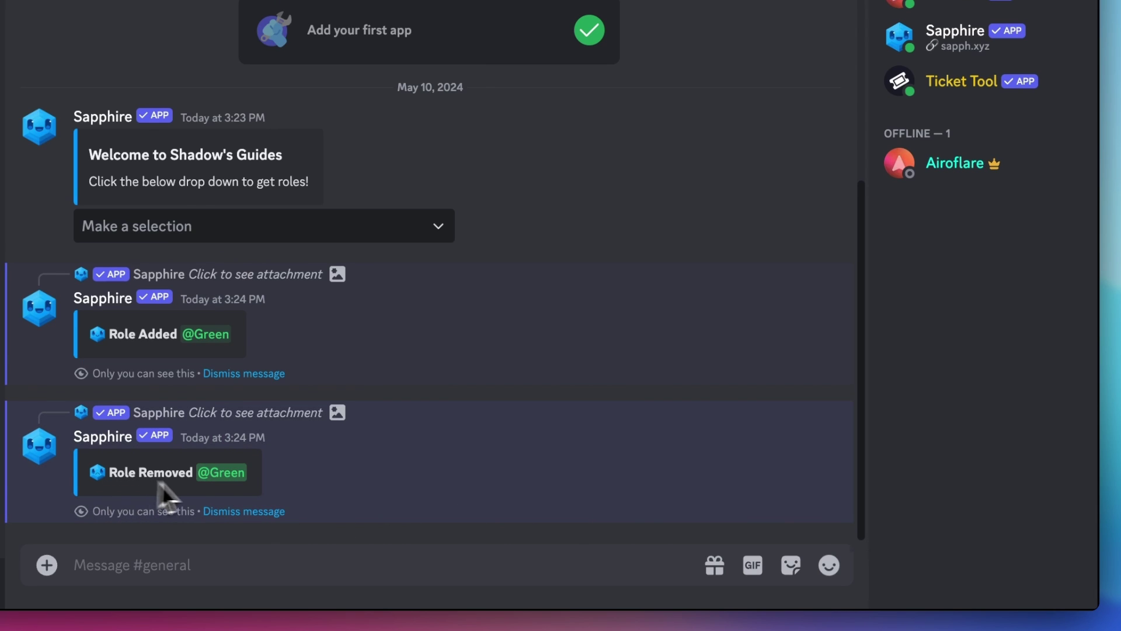
{"action": "left_click", "coordinate": [947, 180]}
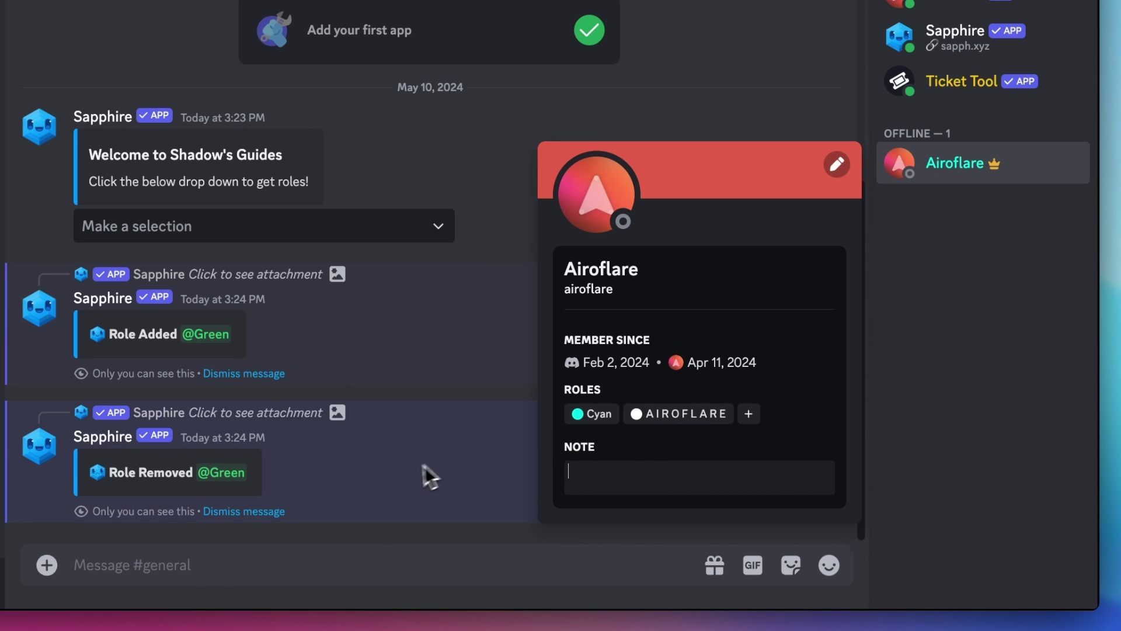
{"action": "left_click", "coordinate": [409, 479]}
{"action": "left_click", "coordinate": [297, 510]}
{"action": "left_click", "coordinate": [262, 513]}
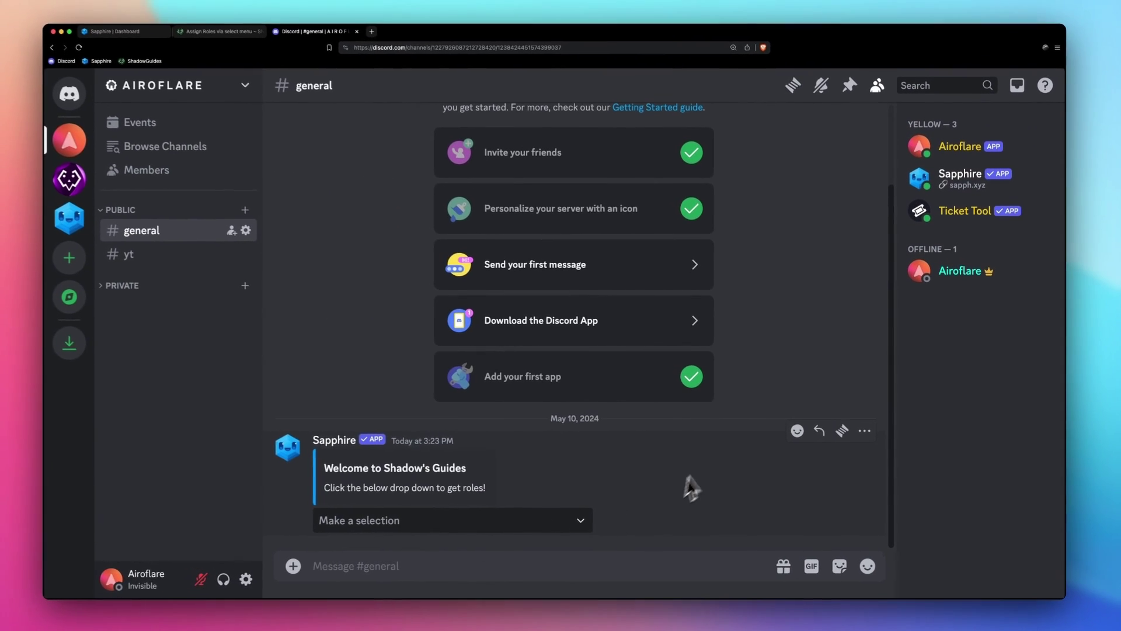